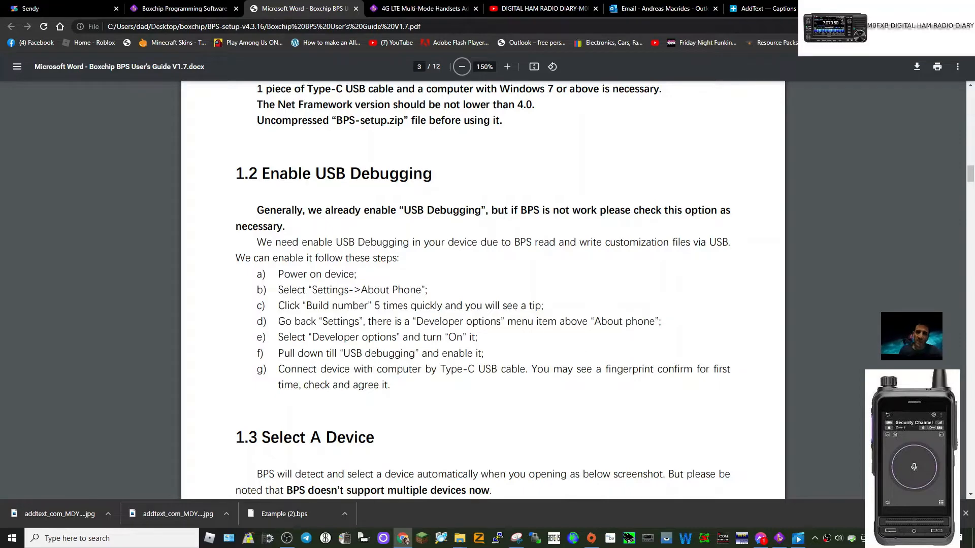
- Read the guide's USB debugging section, switch to the BPS program and check its list of connected devices
scroll(519, 269, "down", 3)
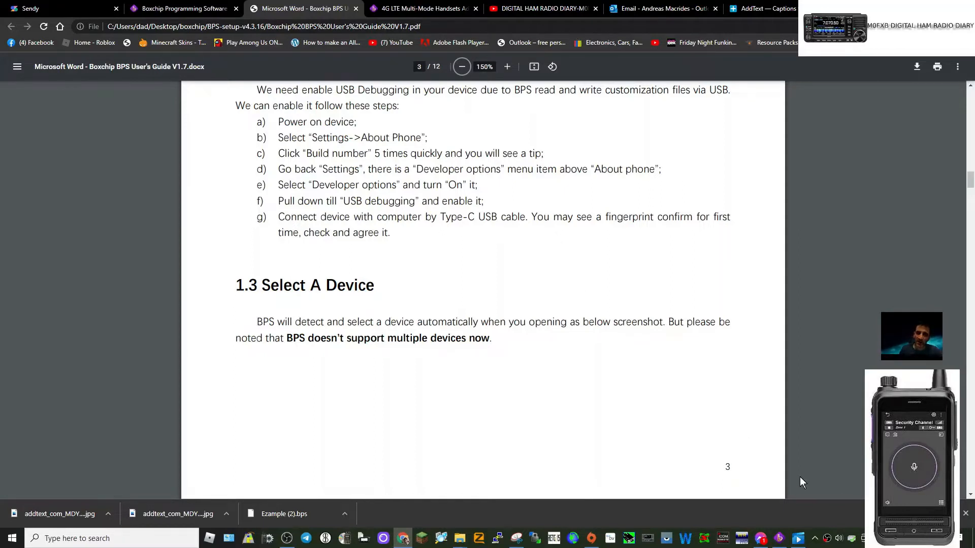
left_click(801, 541)
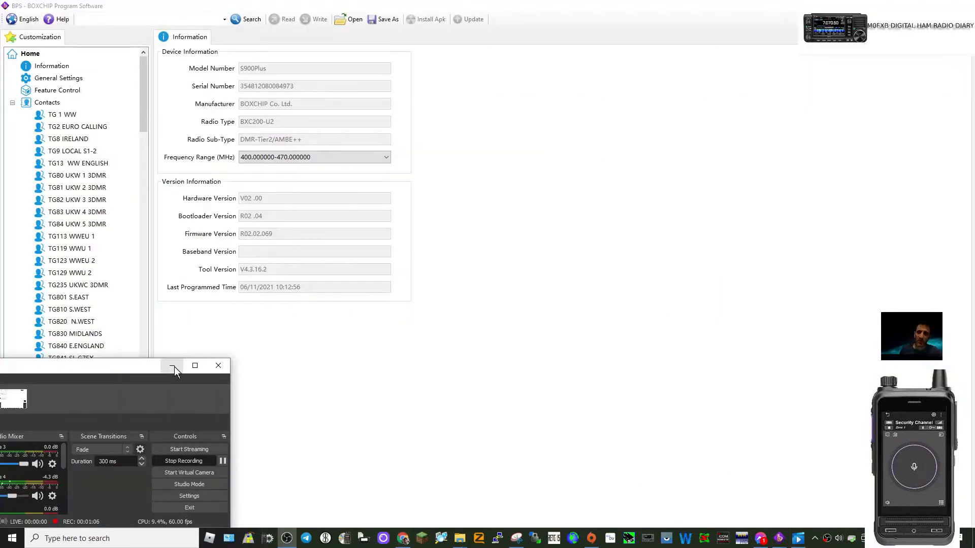
left_click(174, 366)
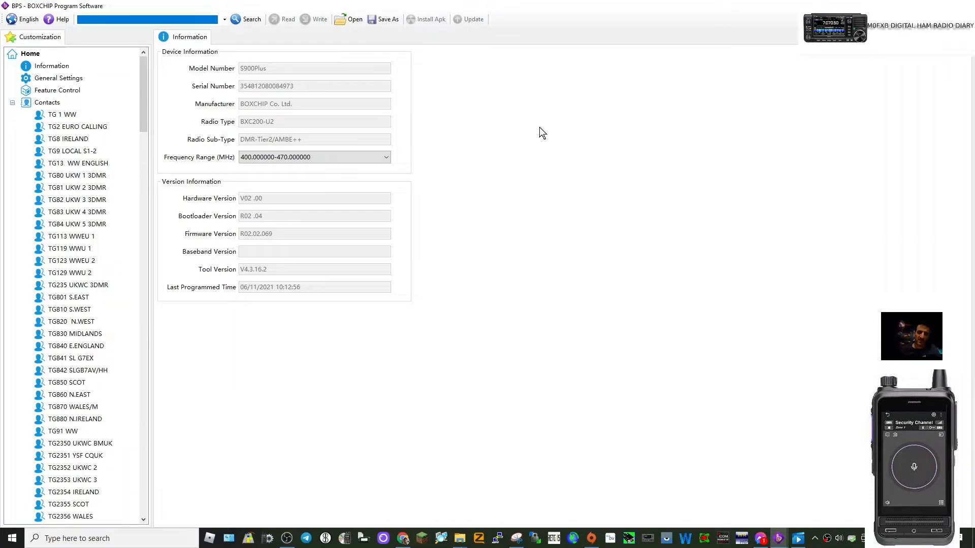
left_click(225, 21)
left_click(226, 21)
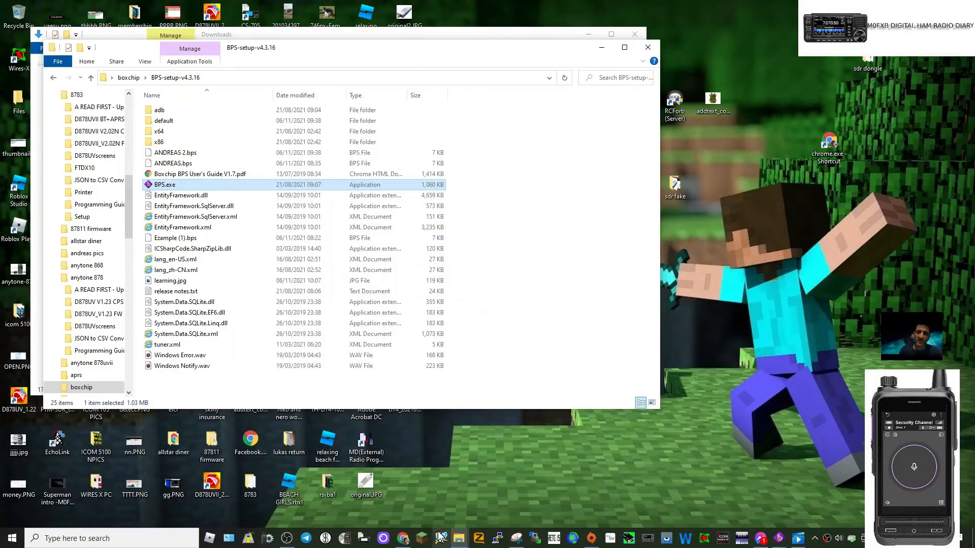
- Return to the Boxchip guide in the browser and read the device detection solutions and section 1.4 on installing a new APK
left_click(404, 540)
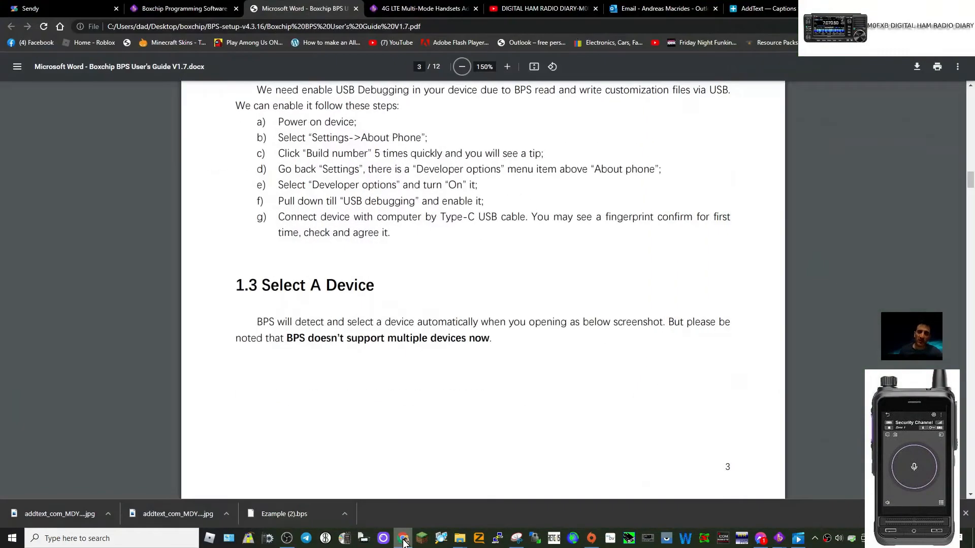
scroll(600, 298, "down", 5)
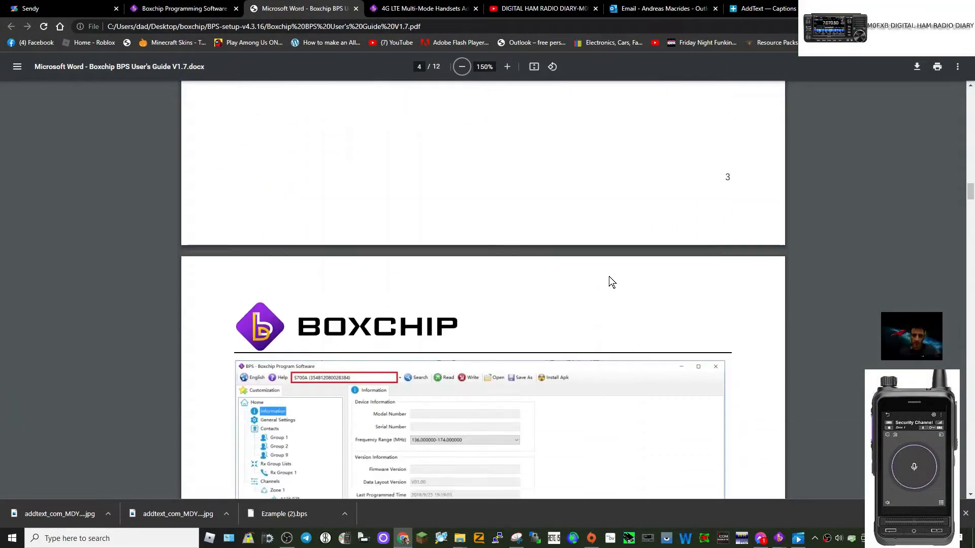
scroll(612, 284, "down", 4)
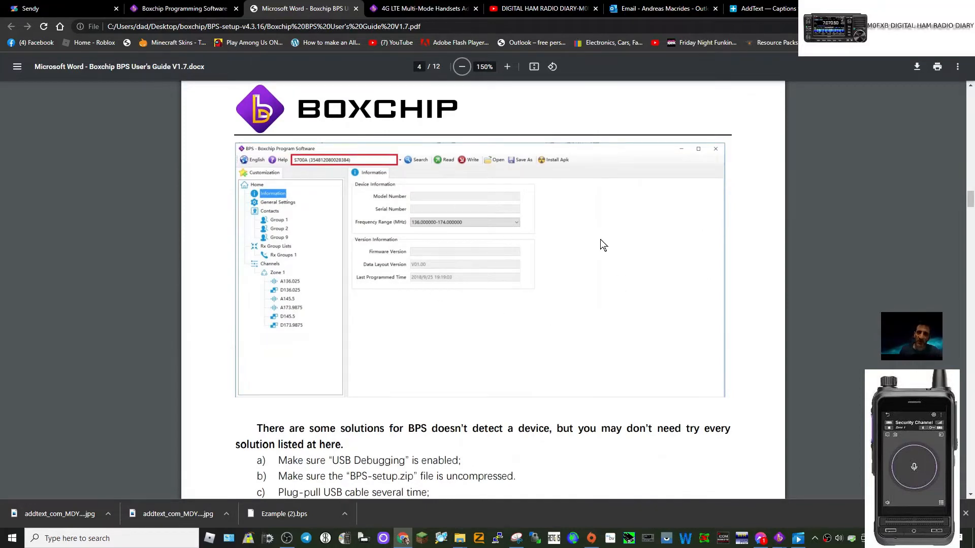
scroll(601, 243, "down", 2)
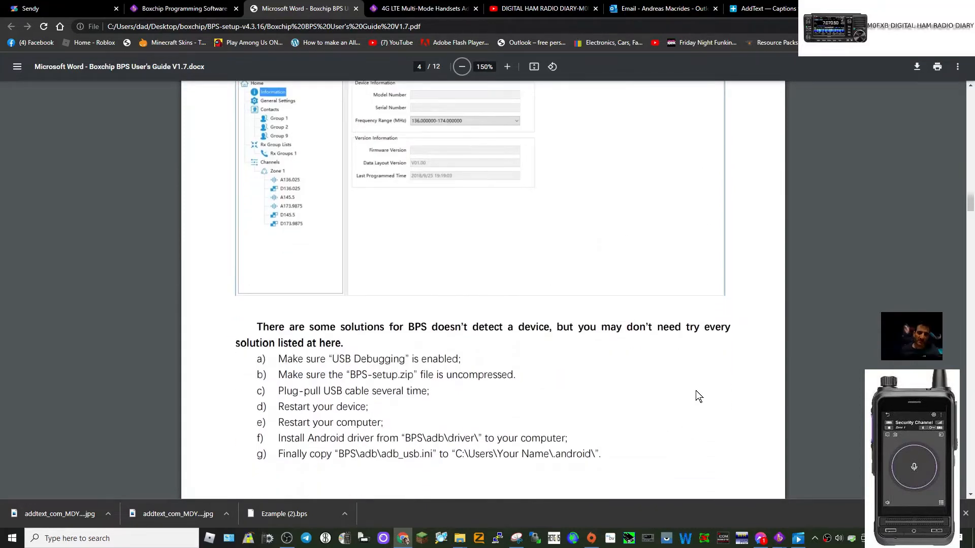
scroll(693, 371, "down", 2)
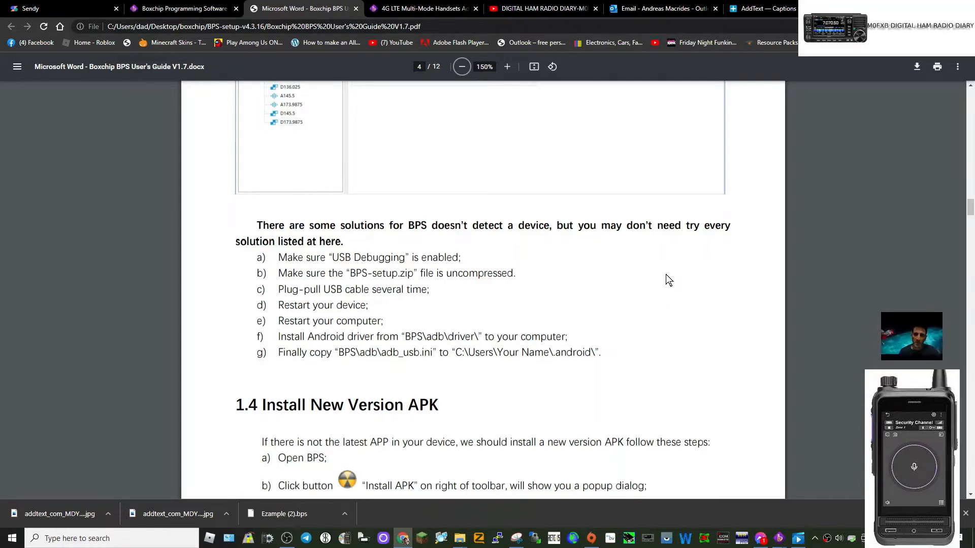
scroll(669, 280, "down", 3)
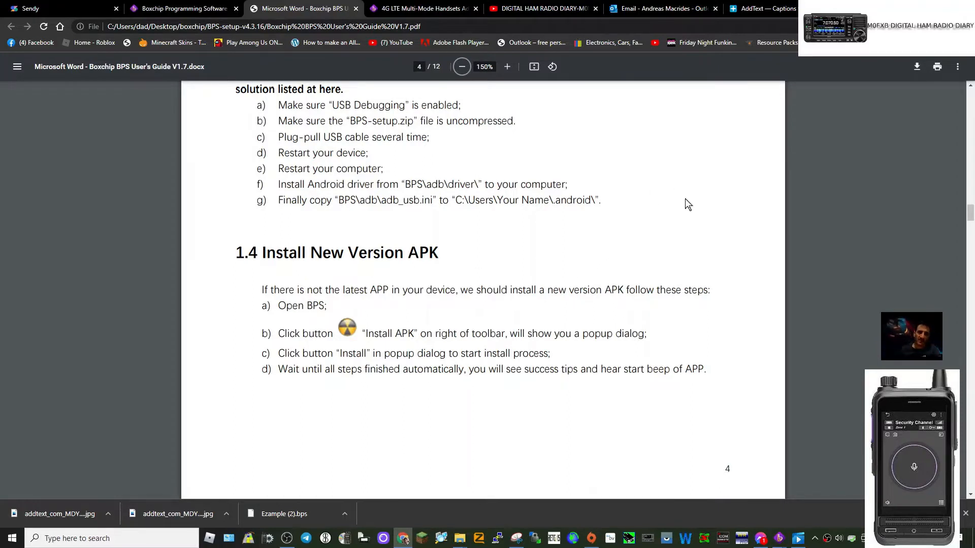
scroll(681, 198, "down", 2)
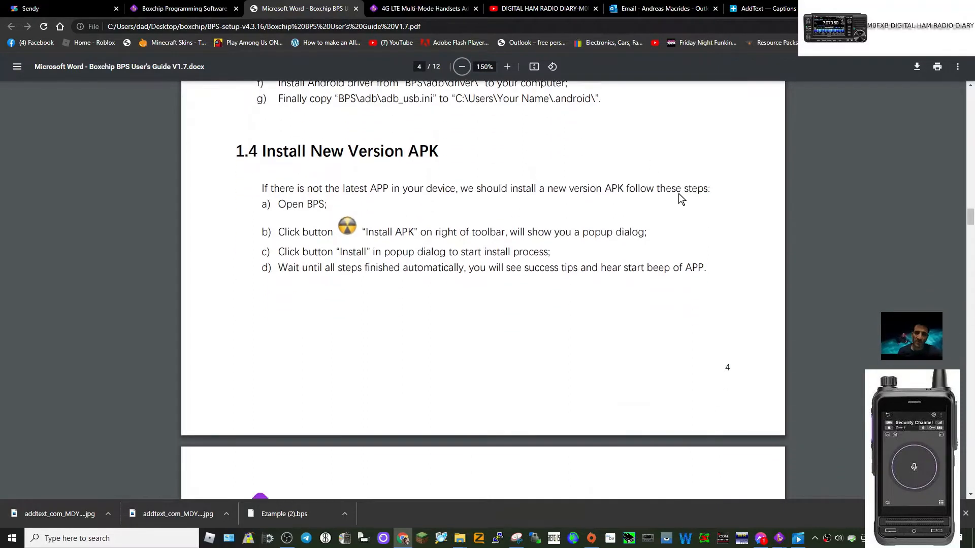
scroll(681, 198, "up", 3)
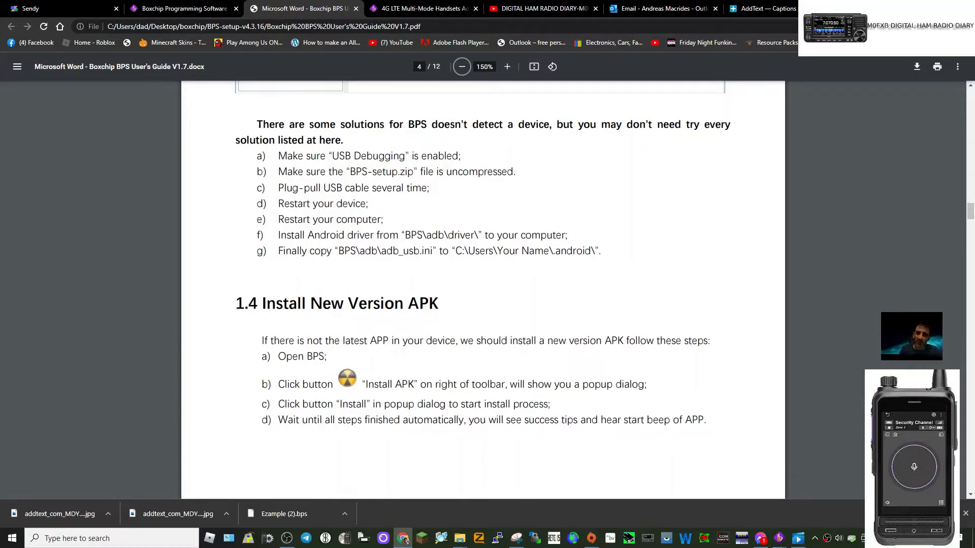
- Switch to the BPS program and open the configuration file Ezample (1).bps
left_click(815, 539)
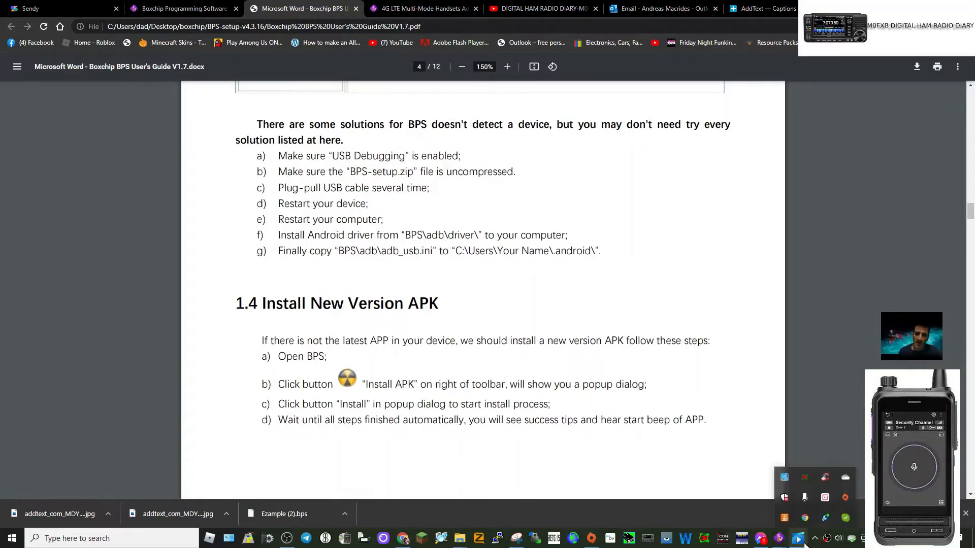
mouse_move(761, 540)
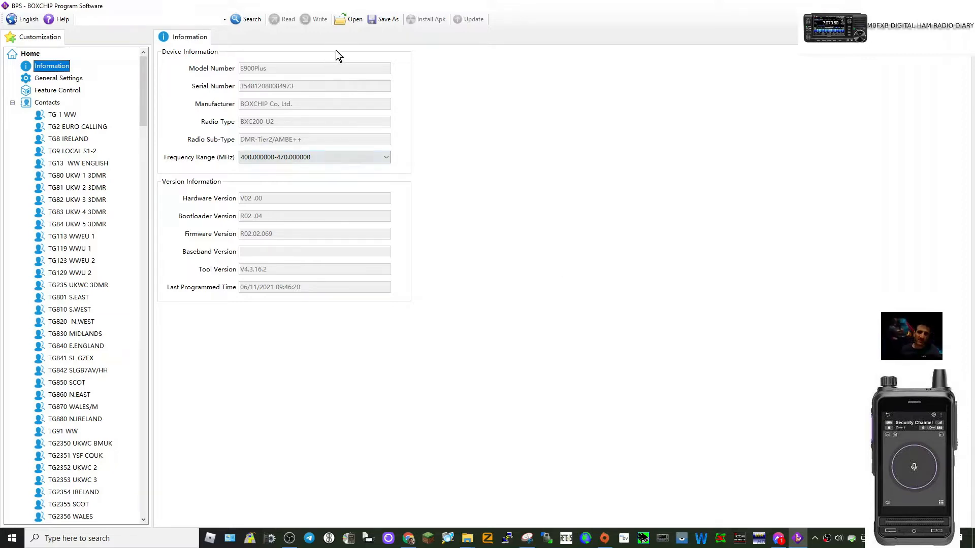
left_click(341, 22)
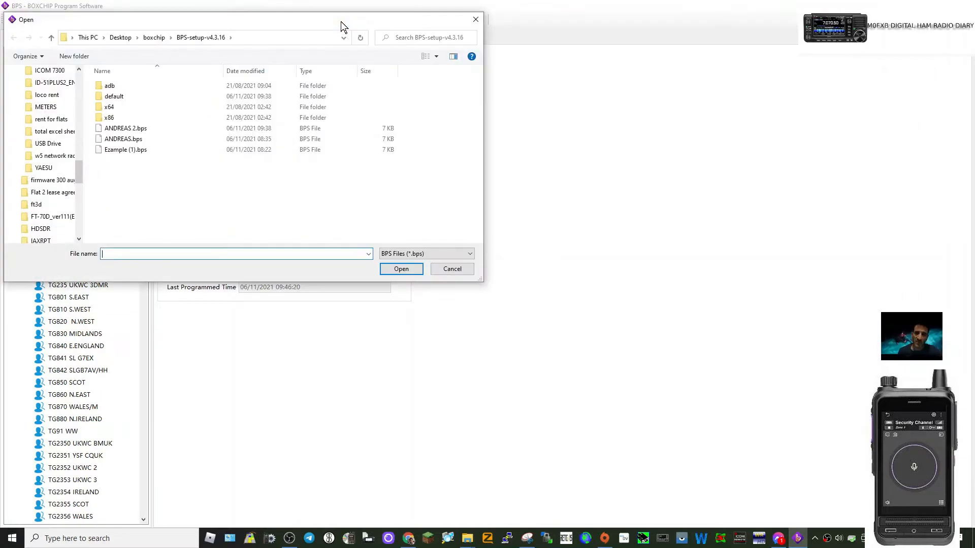
left_click(122, 151)
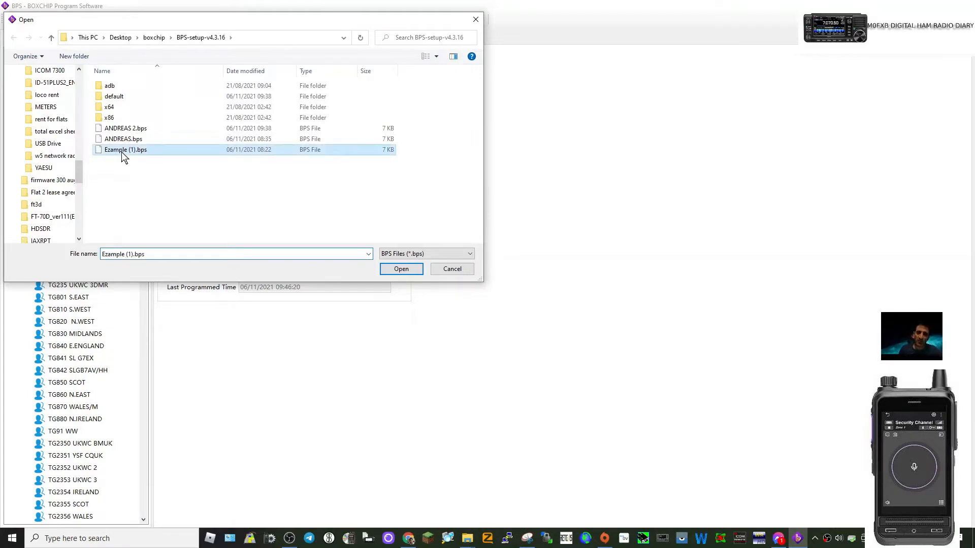
left_click(401, 269)
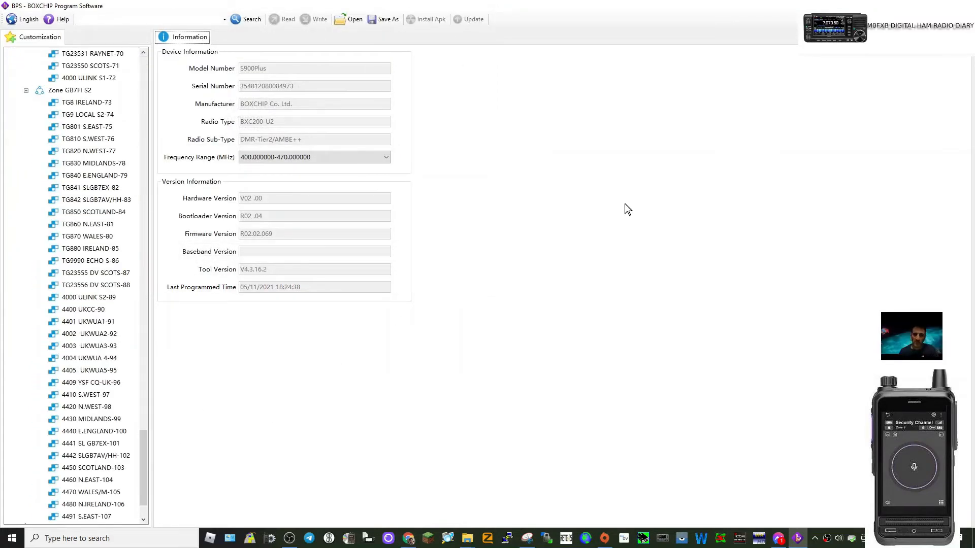
- In the General Settings, enter the operator's callsign as the radio alias and the operator's DMR ID as the local ID
scroll(96, 277, "up", 15)
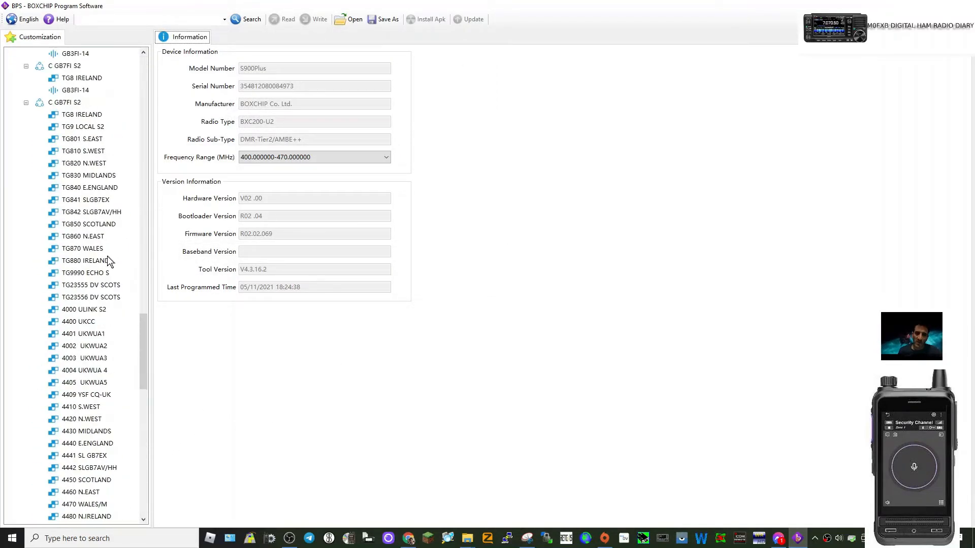
scroll(108, 240, "up", 20)
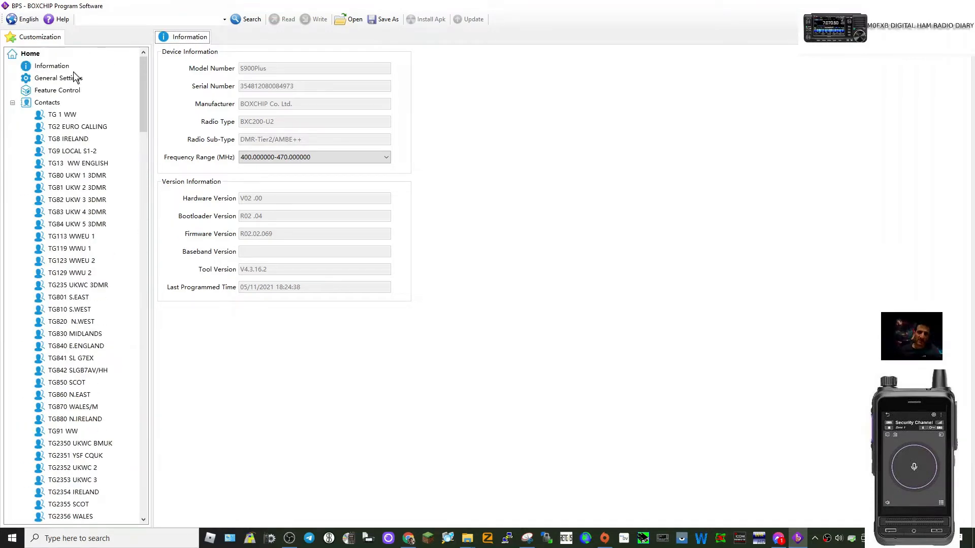
left_click(57, 77)
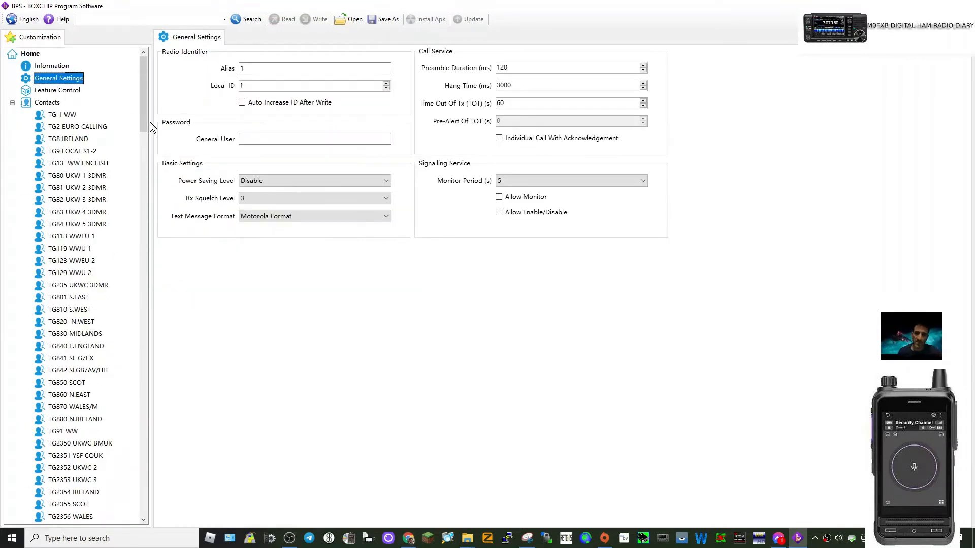
left_click(300, 68)
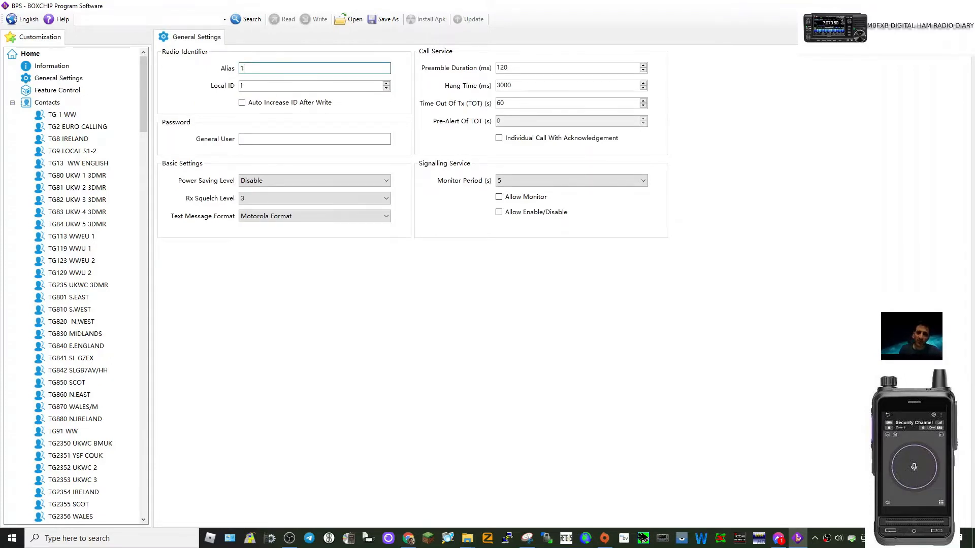
key("BackSpace")
type("m0fxb")
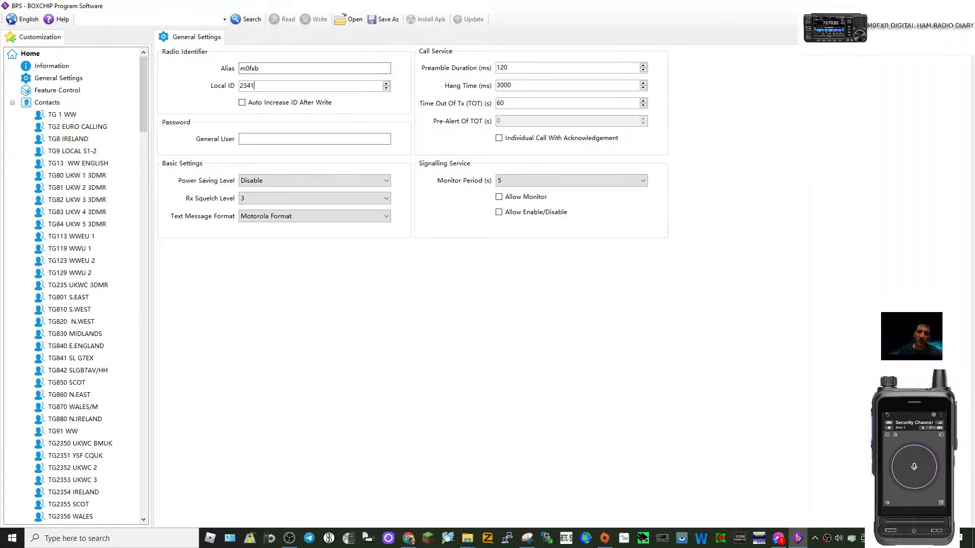
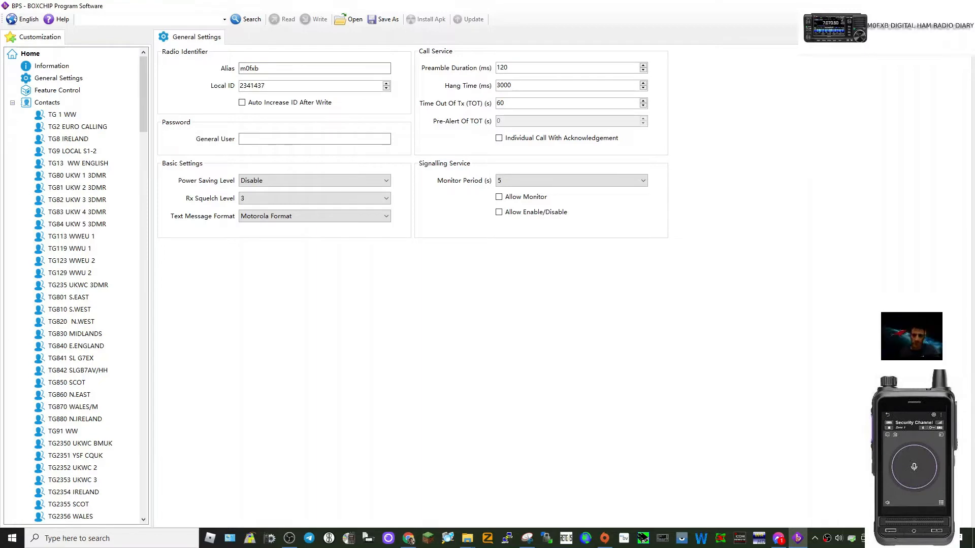
- Review the contact details of TG 1 WW, TG2 EURO CALLING and TG830 MIDLANDS, including the options for editing a contact
left_click(51, 104)
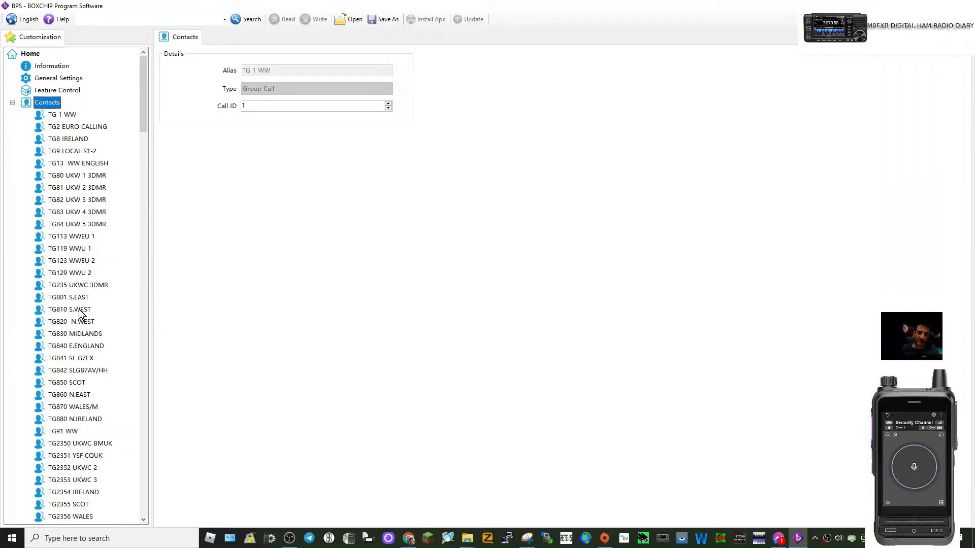
scroll(82, 320, "down", 12)
scroll(83, 331, "up", 13)
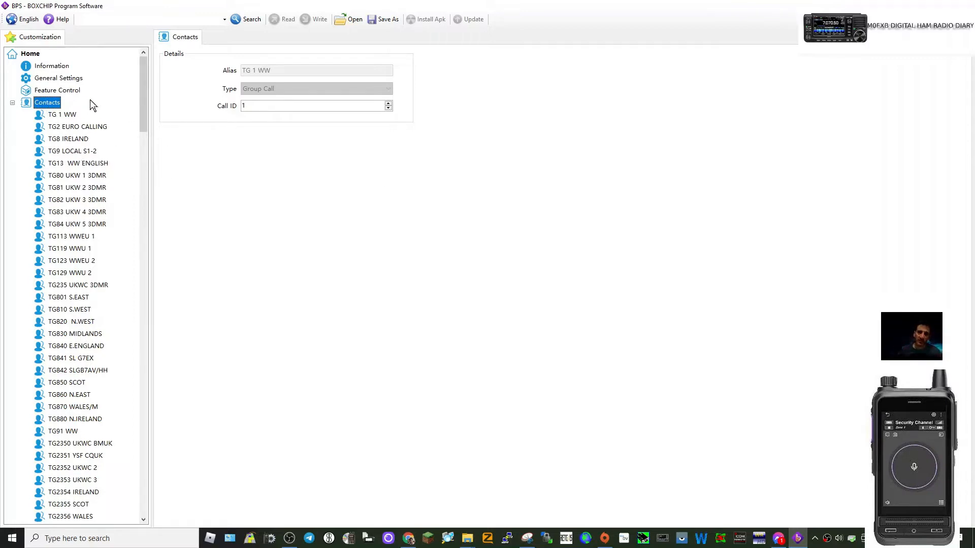
left_click(65, 117)
left_click(68, 127)
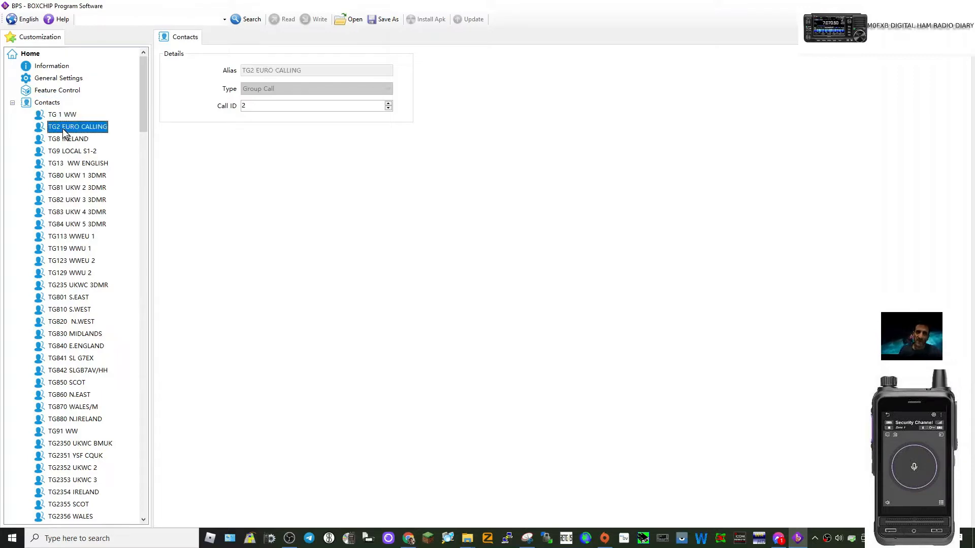
right_click(64, 131)
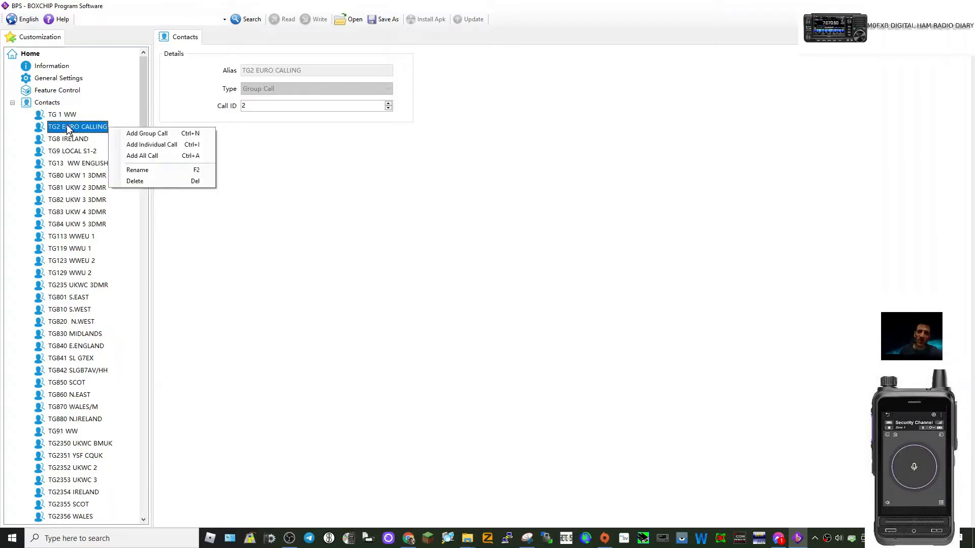
left_click(114, 92)
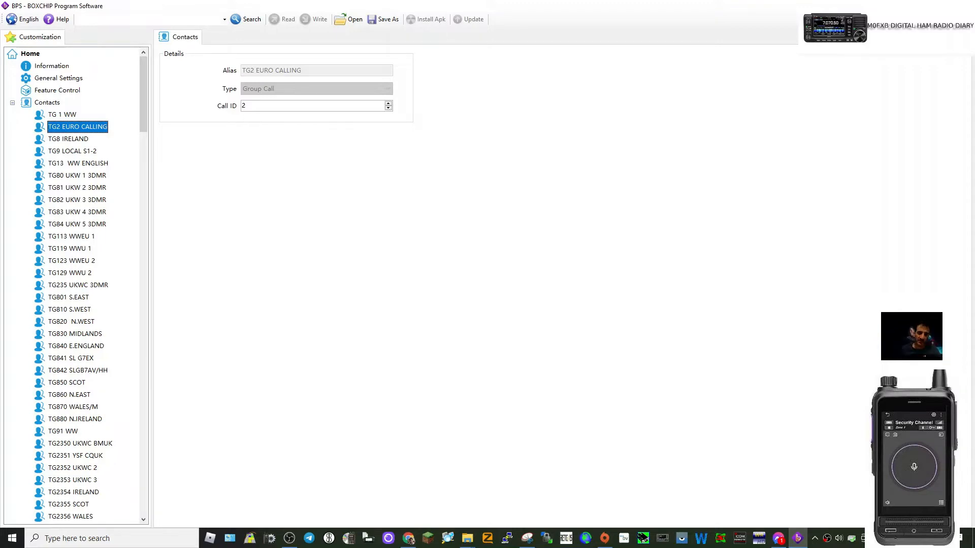
left_click(56, 336)
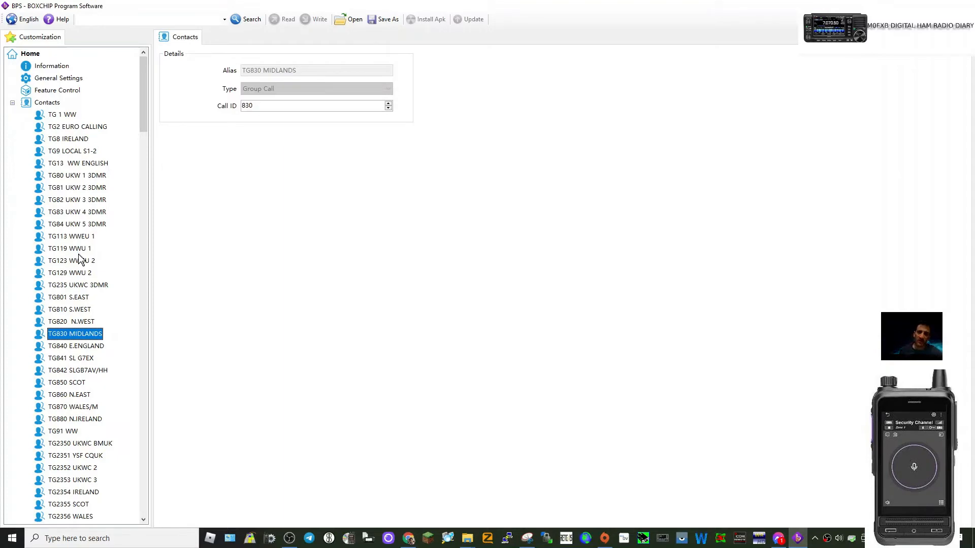
- Add a new group call to the Contacts
left_click(46, 104)
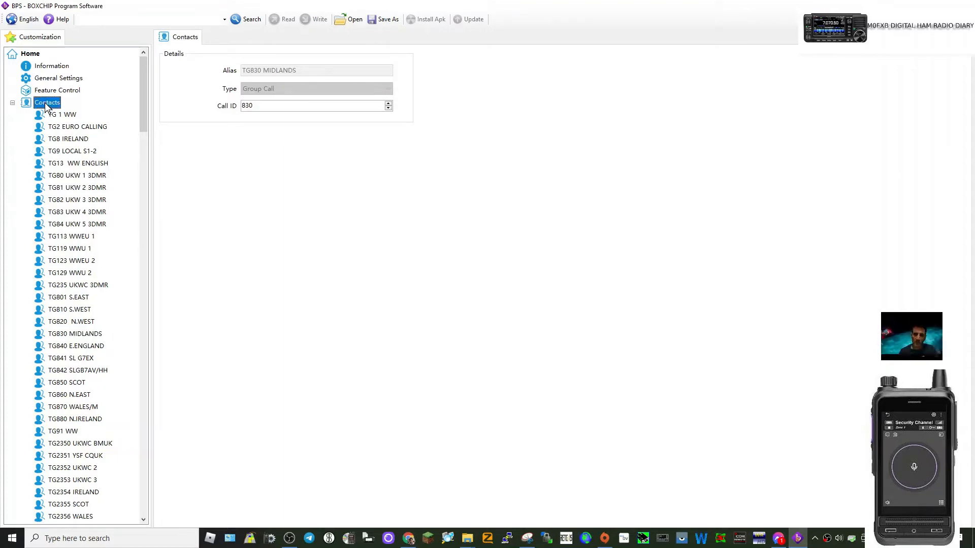
right_click(46, 105)
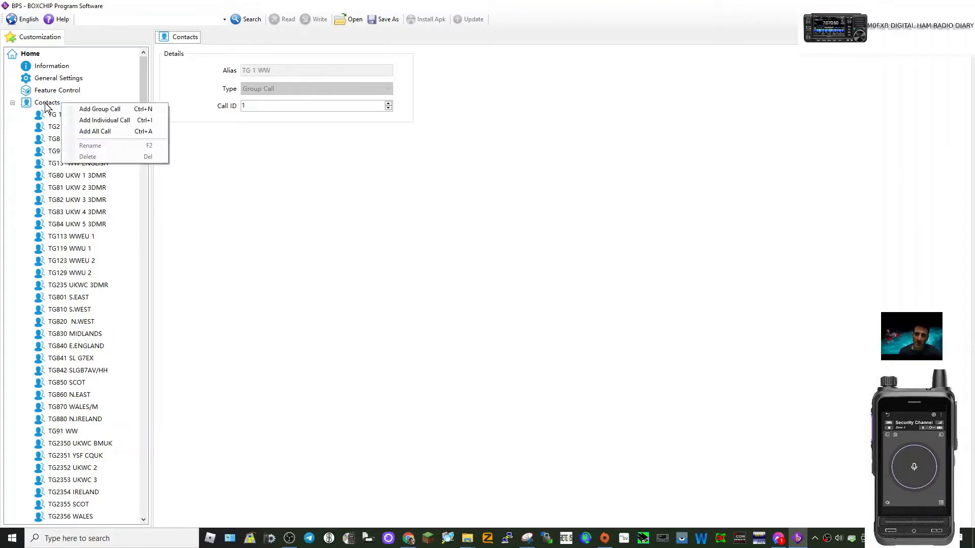
left_click(85, 110)
- View the settings of channel D400.0375 in zone C GB7FI S1, then return to the Contacts list
left_click_drag(143, 122, 137, 323)
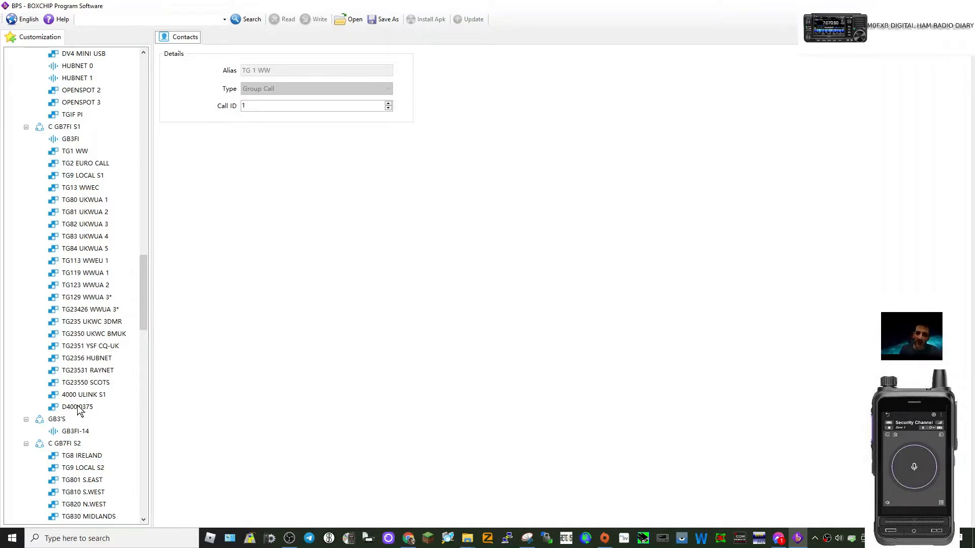
left_click(78, 407)
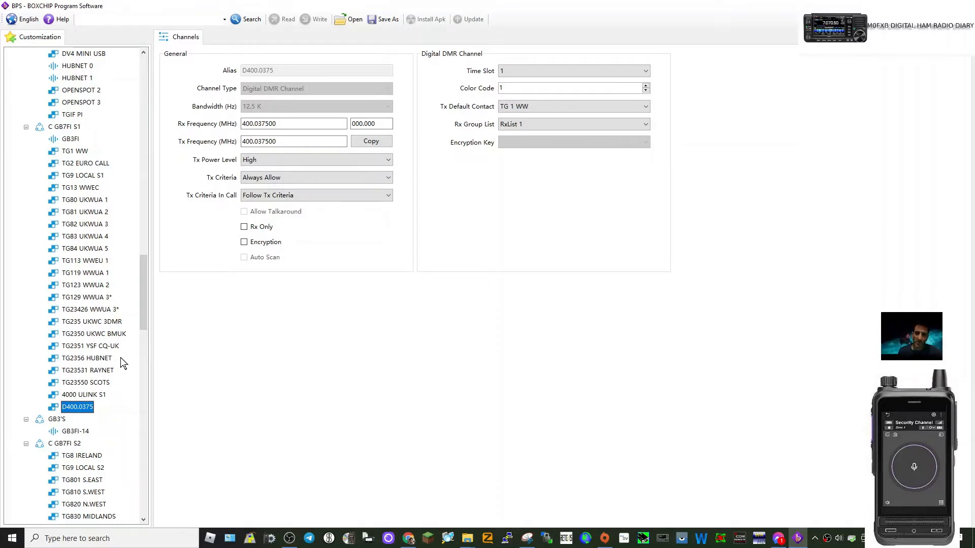
scroll(94, 181, "up", 15)
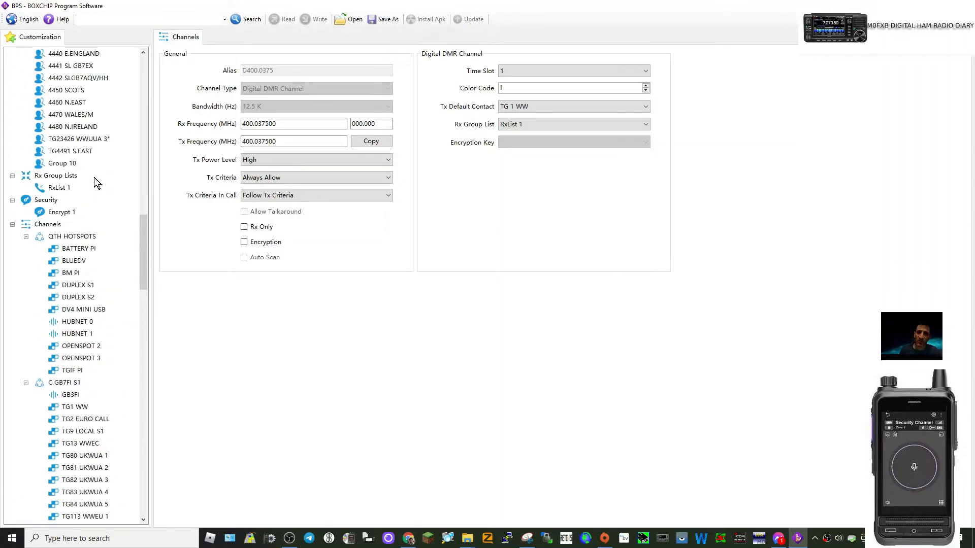
scroll(94, 178, "up", 15)
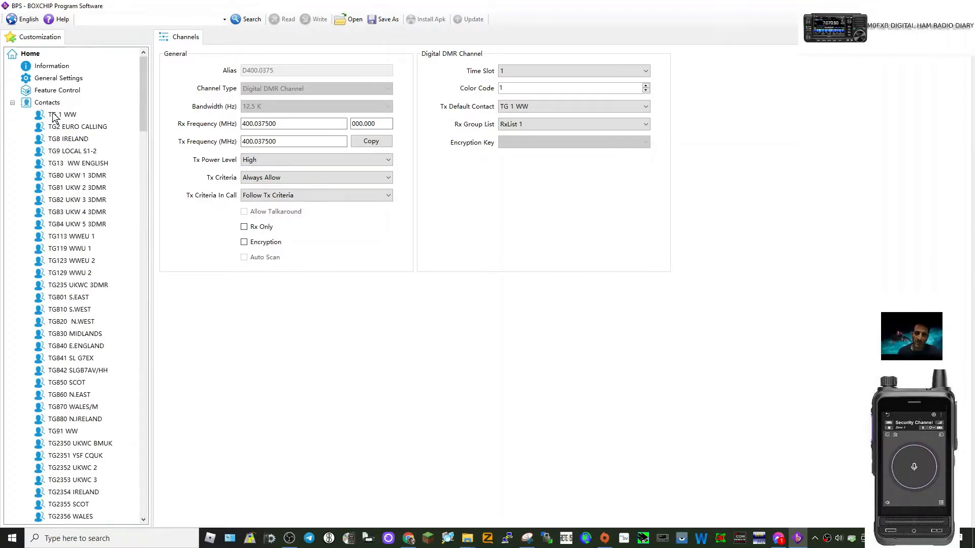
- Add another group call to the Contacts, in addition to the one already created
right_click(77, 115)
left_click(87, 103)
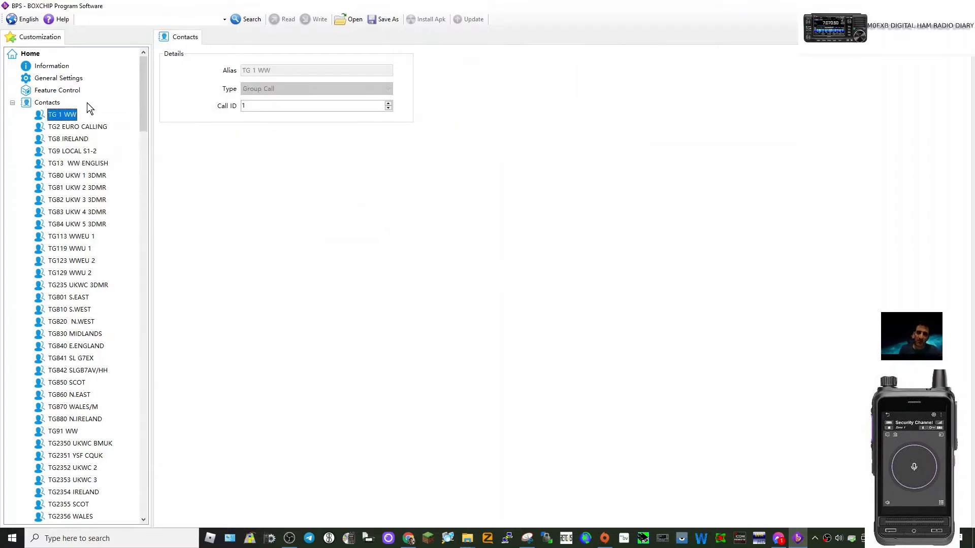
right_click(27, 104)
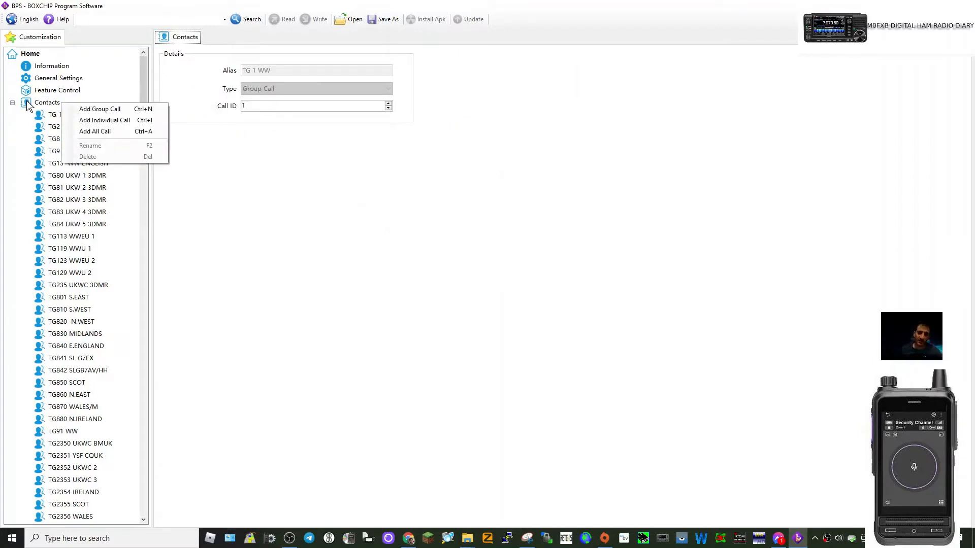
left_click(101, 110)
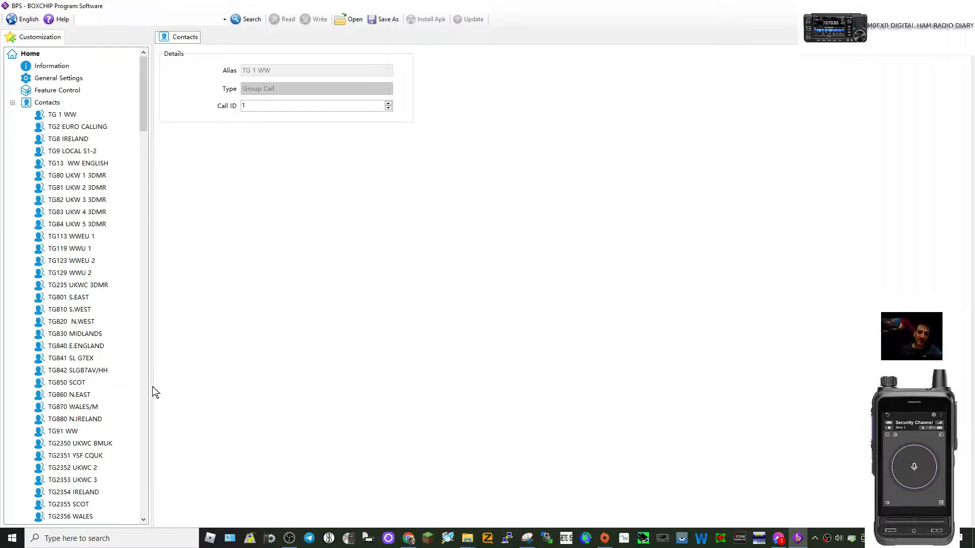
- Rename the contact Group 10 to 8000 and set its Call ID to 8000
left_click(145, 319)
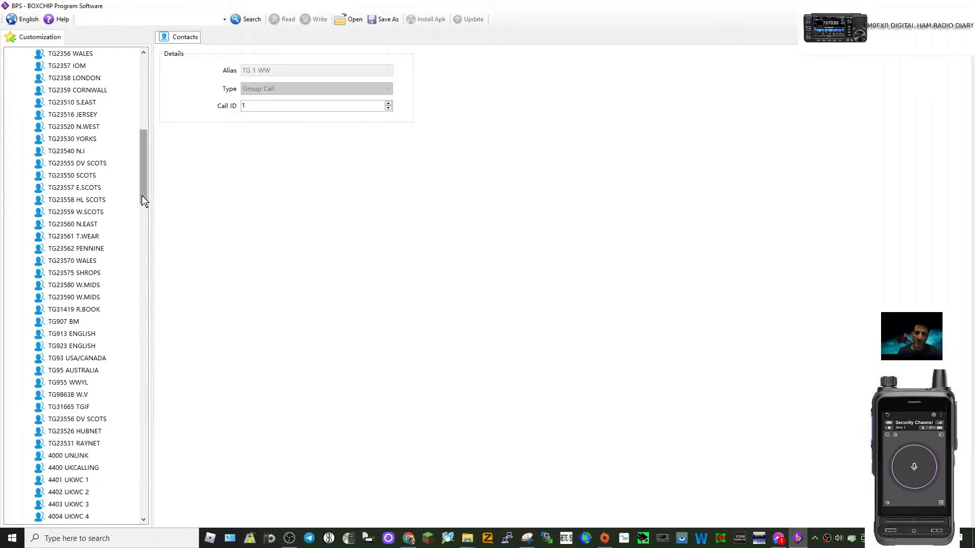
left_click_drag(142, 196, 147, 263)
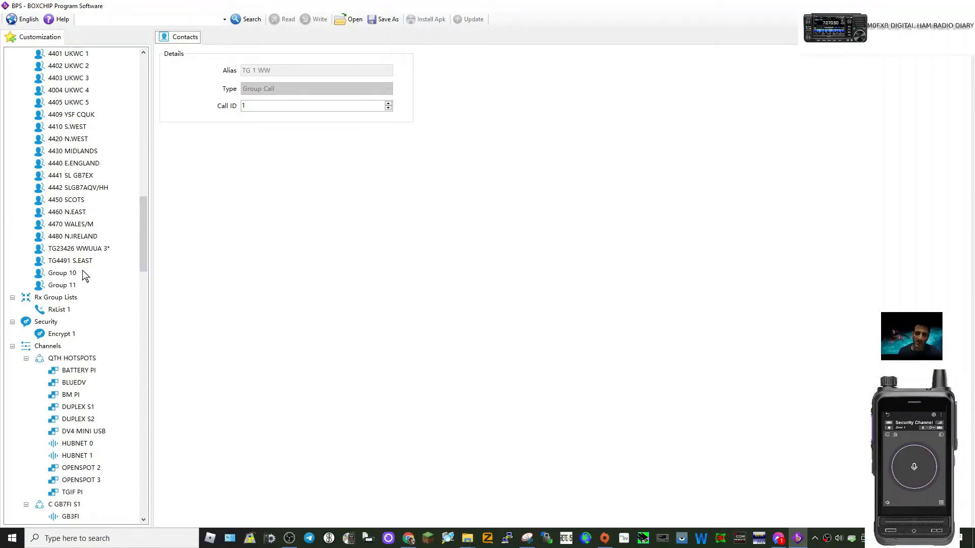
left_click(55, 275)
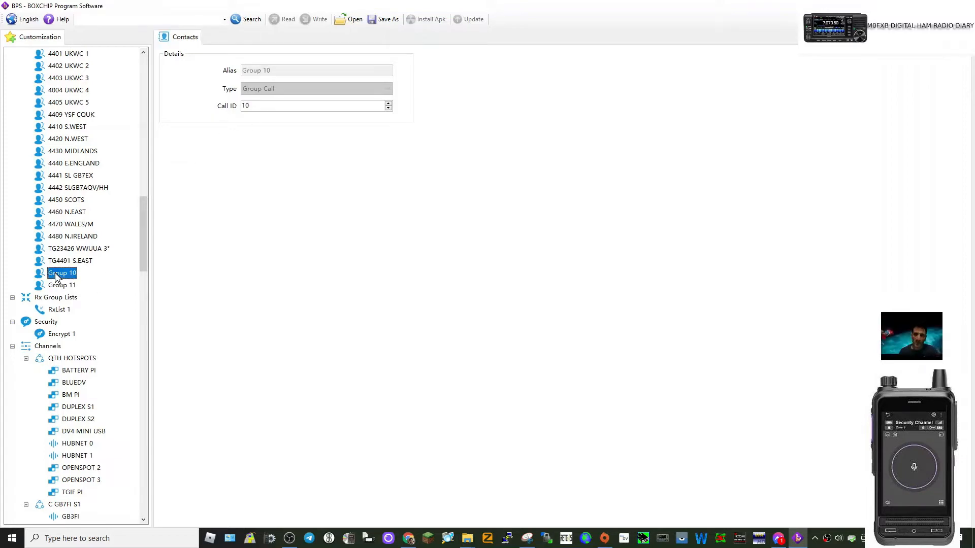
right_click(56, 275)
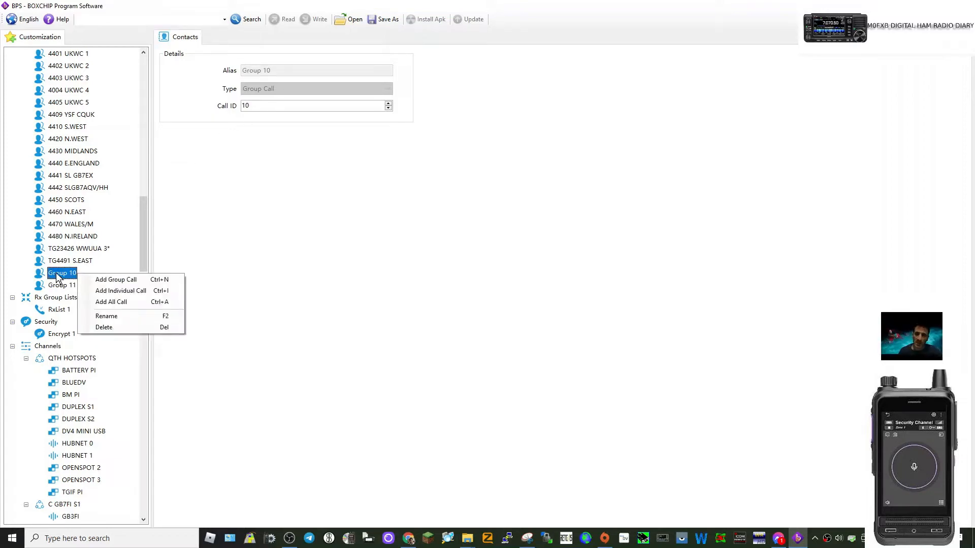
left_click(109, 316)
type("8000")
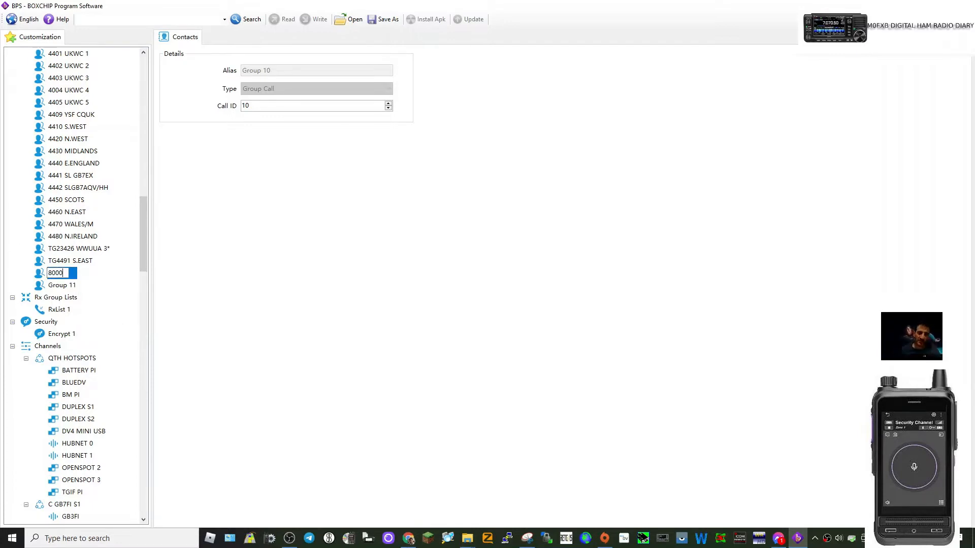
left_click(96, 277)
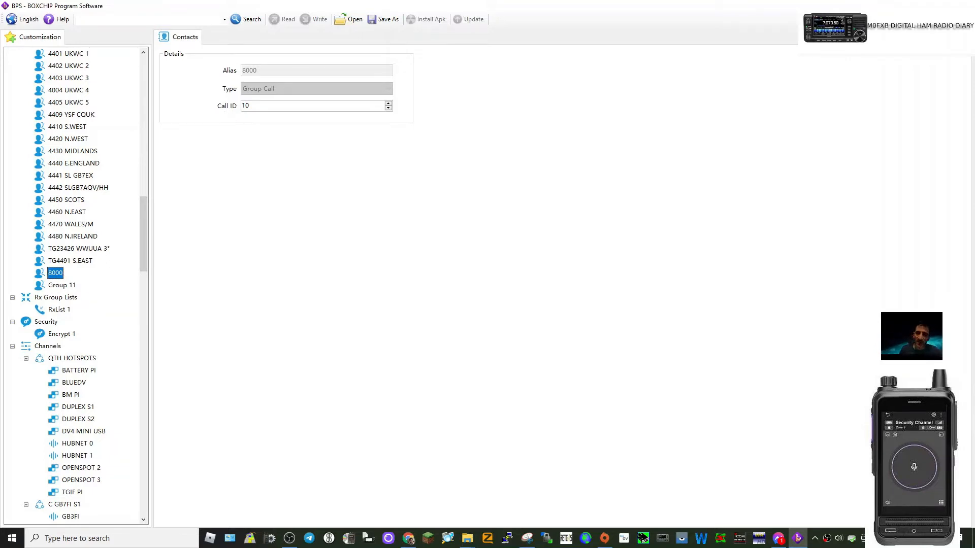
left_click(251, 105)
key("BackSpace")
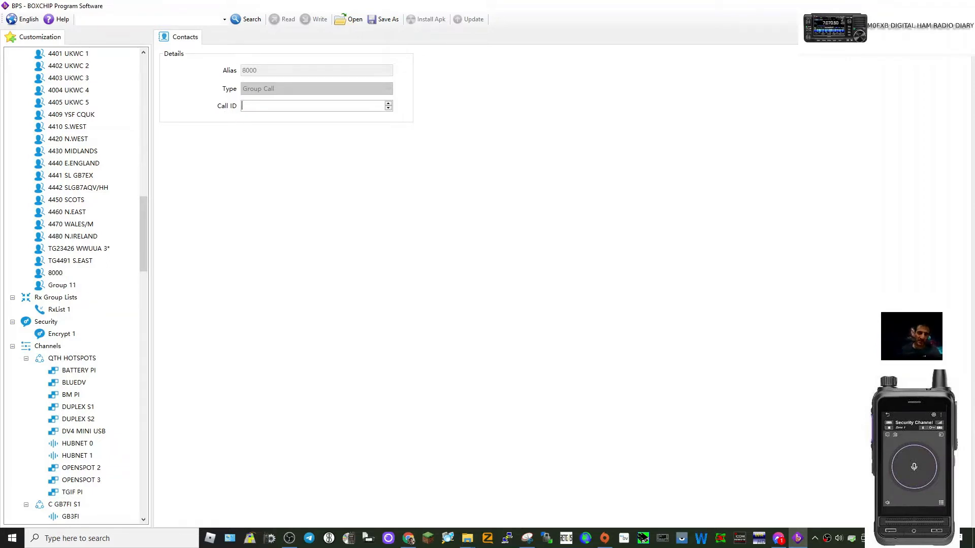
type("8000")
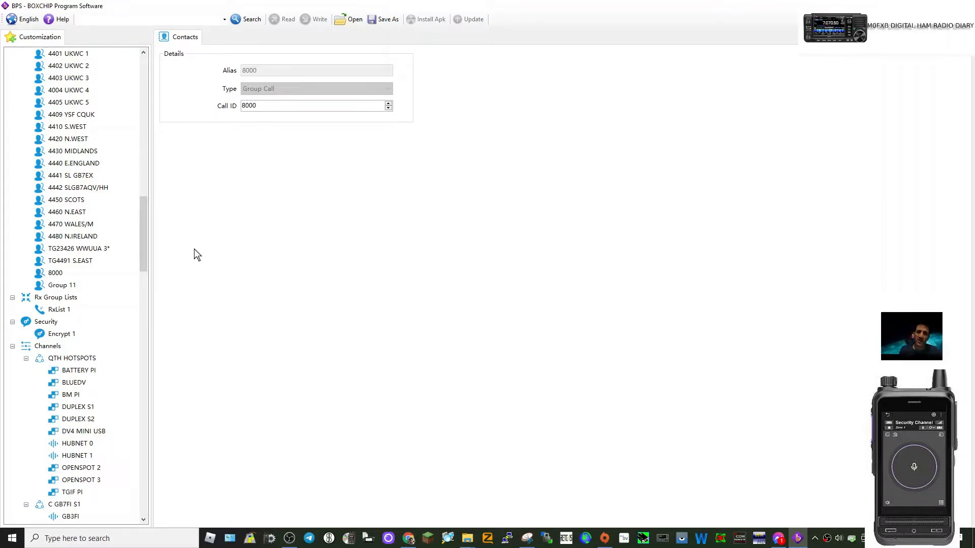
- Rename the contact Group 11 to 8001 and set its Call ID to 8001
left_click(68, 286)
right_click(69, 289)
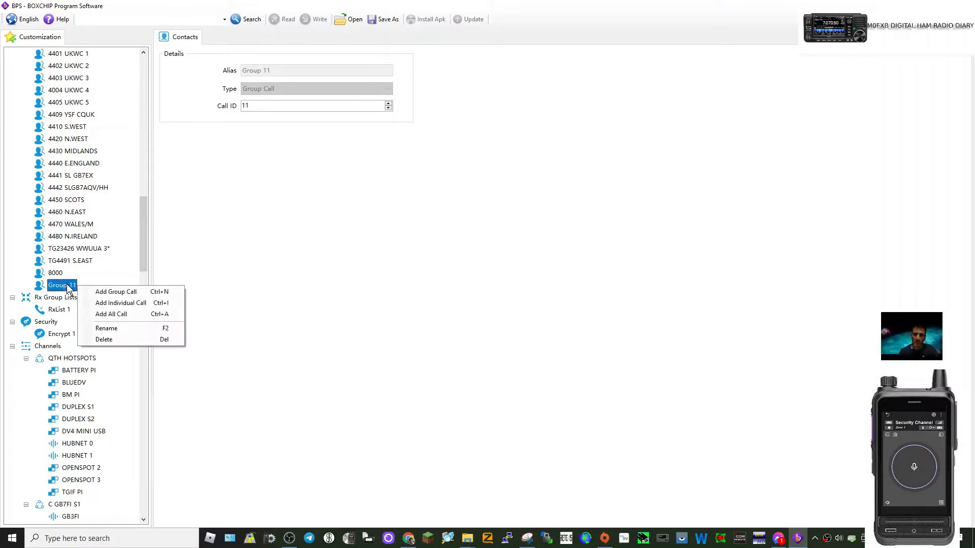
left_click(117, 326)
type("8")
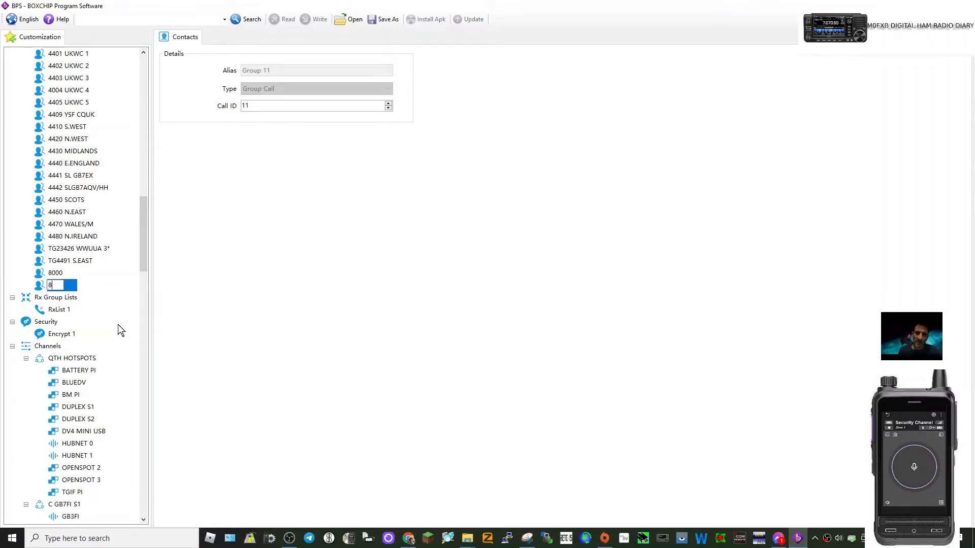
type("001")
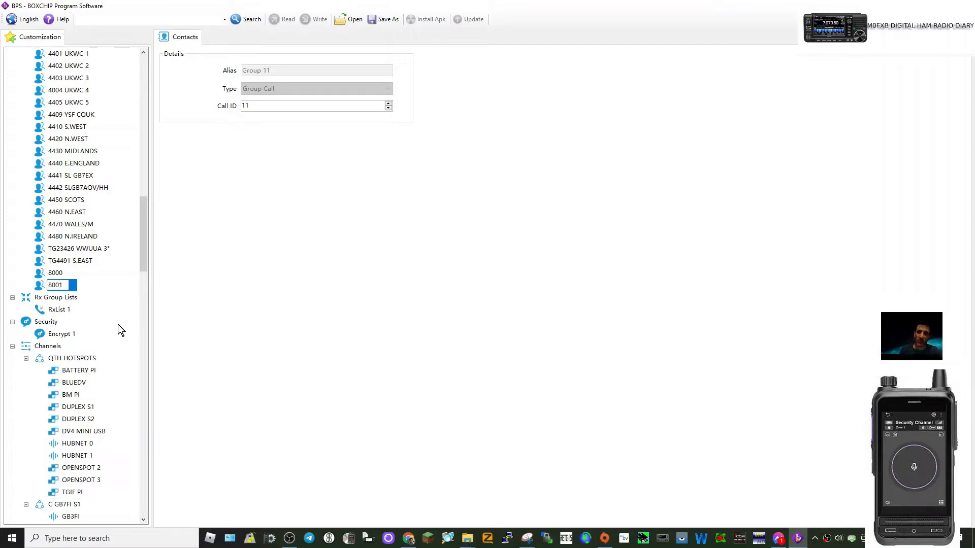
left_click(249, 106)
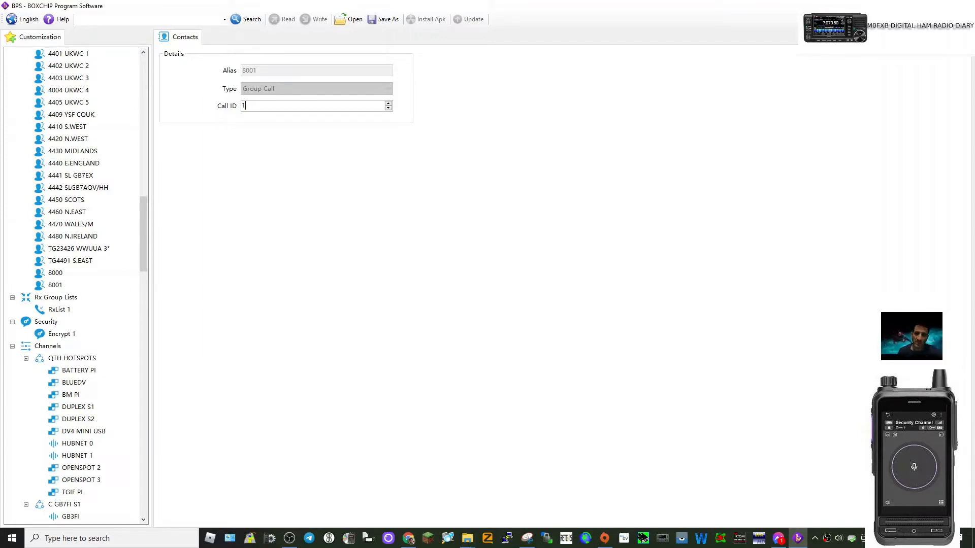
key("BackSpace")
type("800")
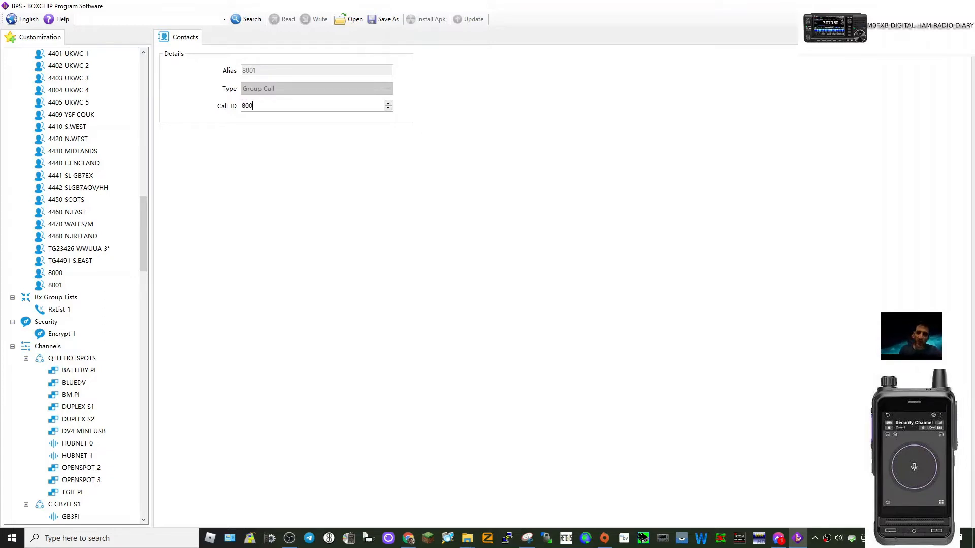
type("1")
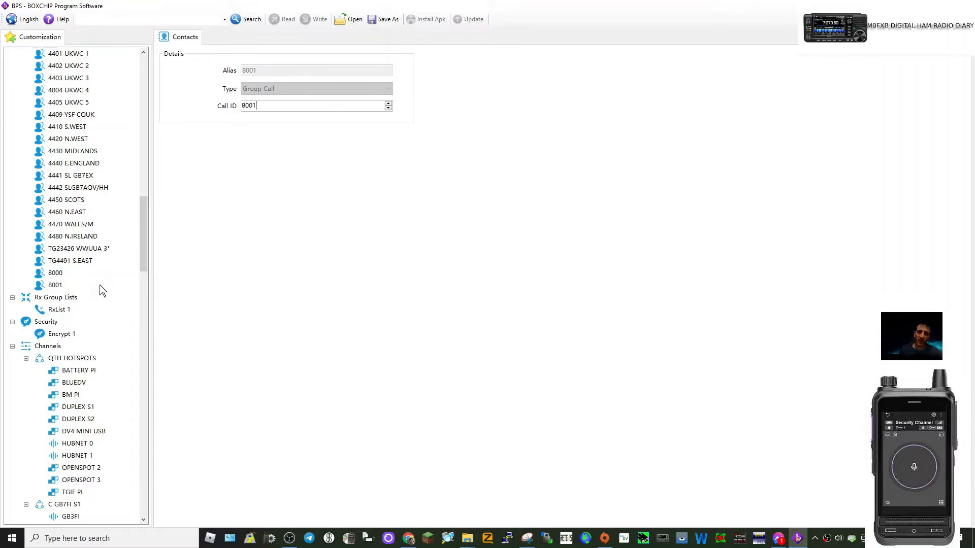
- Add two new zones to the Channels, following the existing Zone GB7FI S2
scroll(112, 198, "up", 12)
scroll(96, 218, "up", 11)
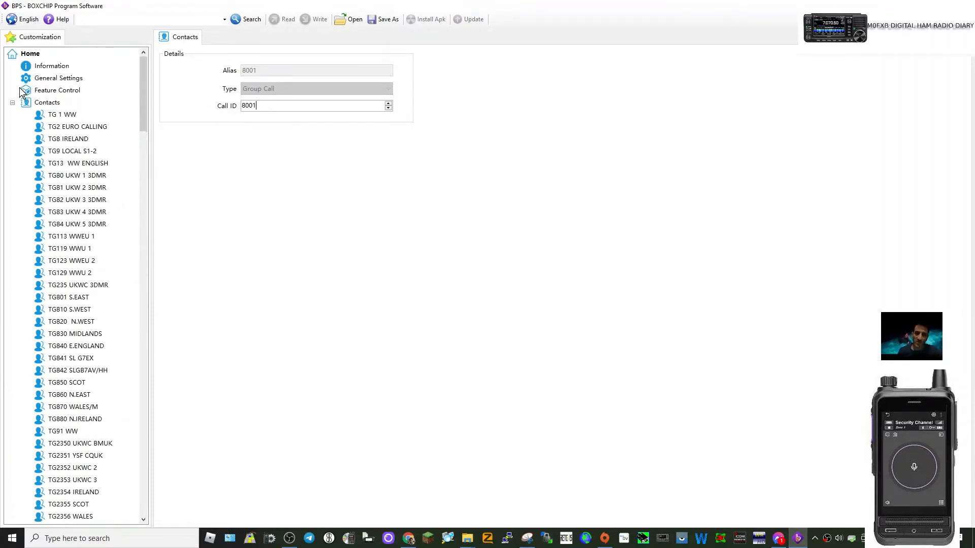
scroll(110, 202, "down", 20)
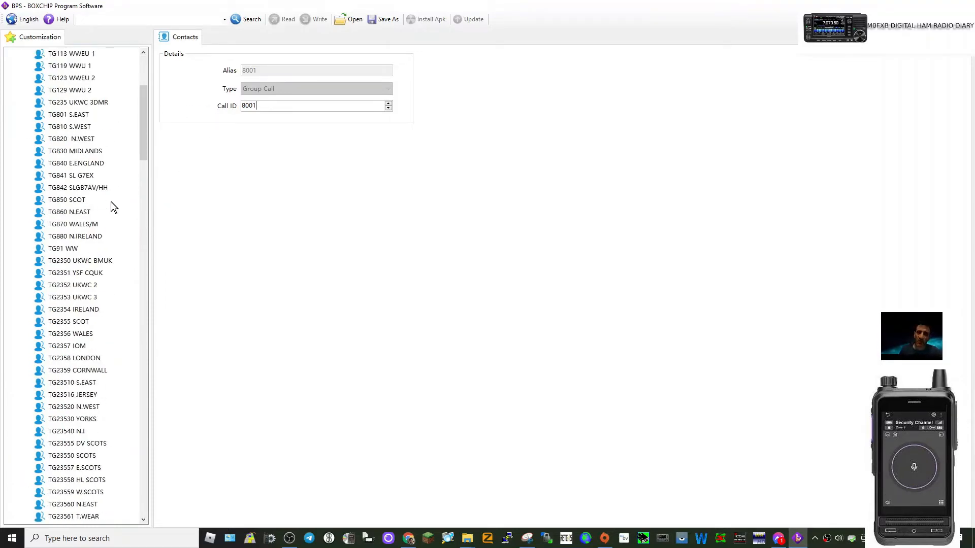
scroll(113, 222, "down", 3)
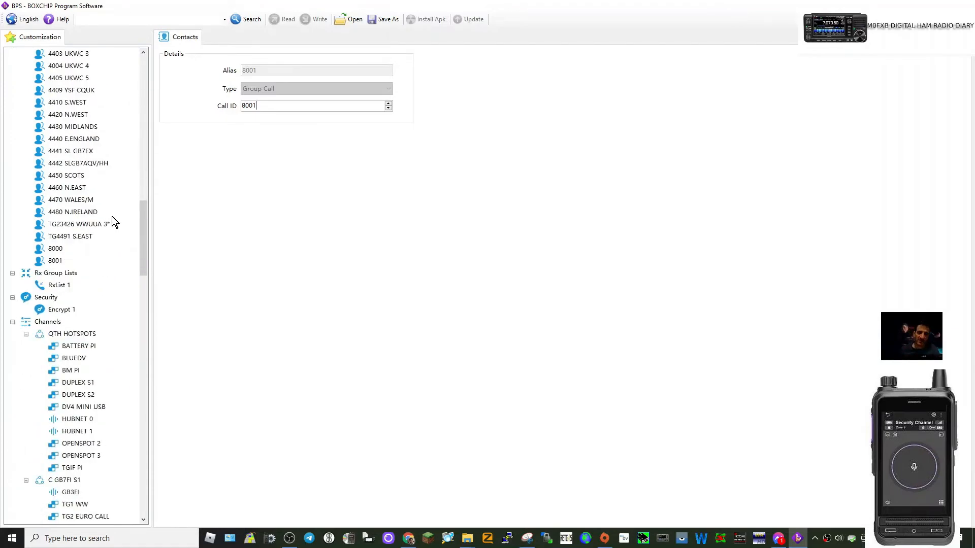
scroll(111, 215, "down", 3)
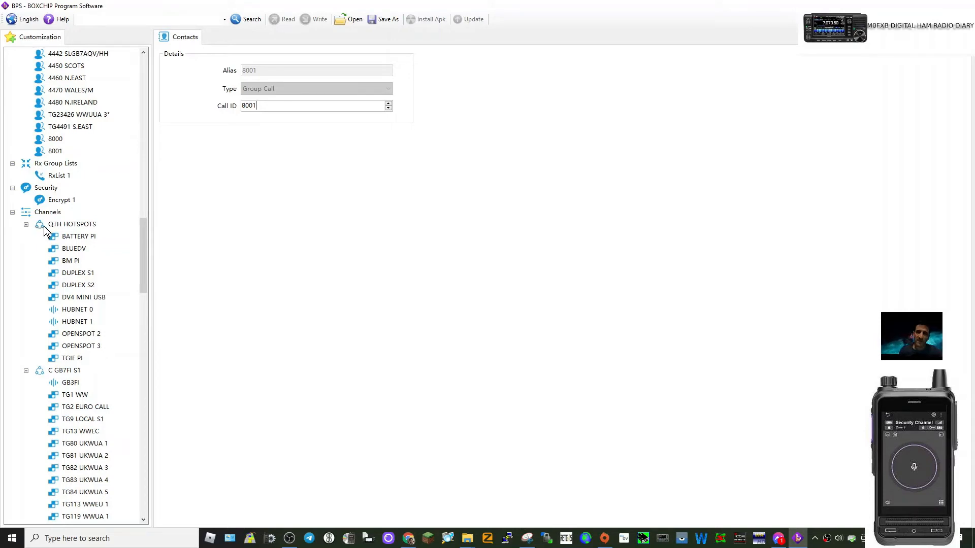
right_click(96, 225)
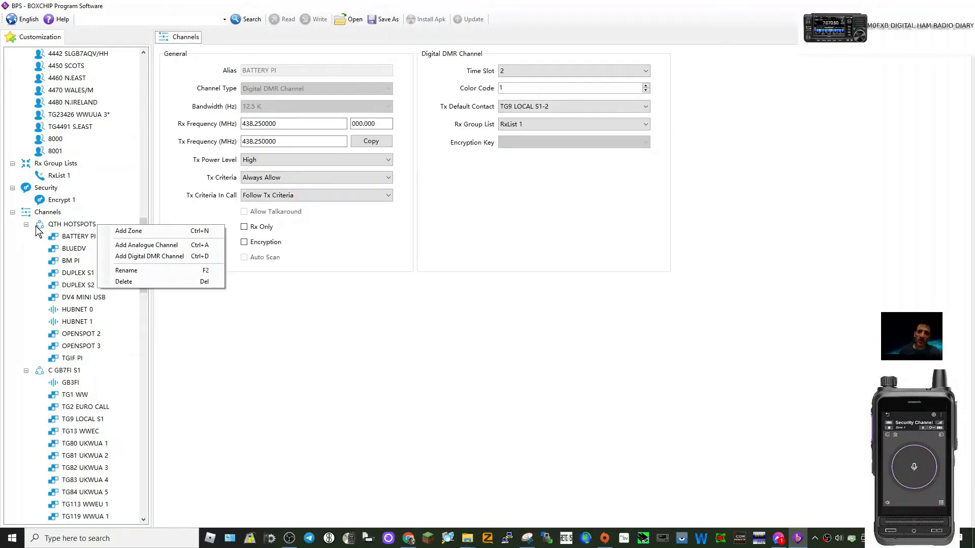
left_click(116, 231)
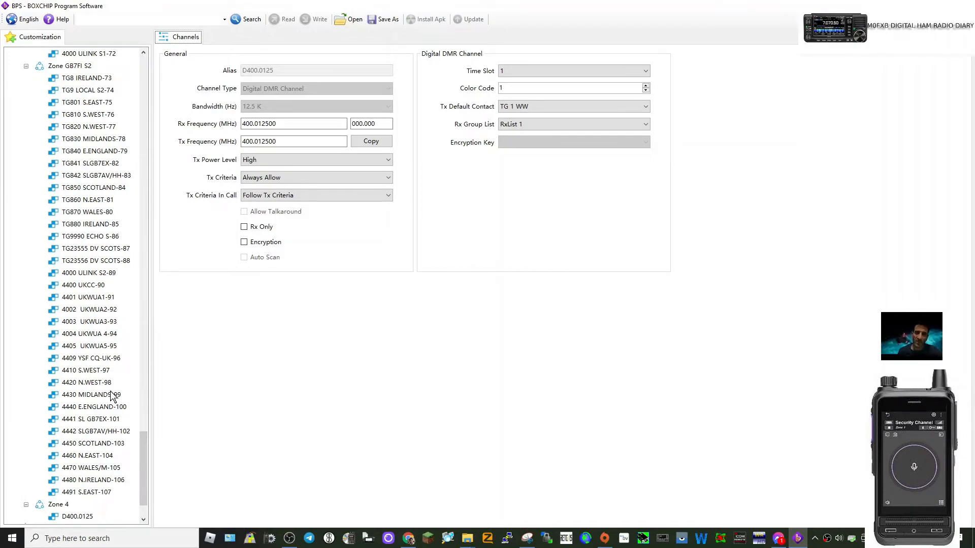
scroll(114, 395, "down", 2)
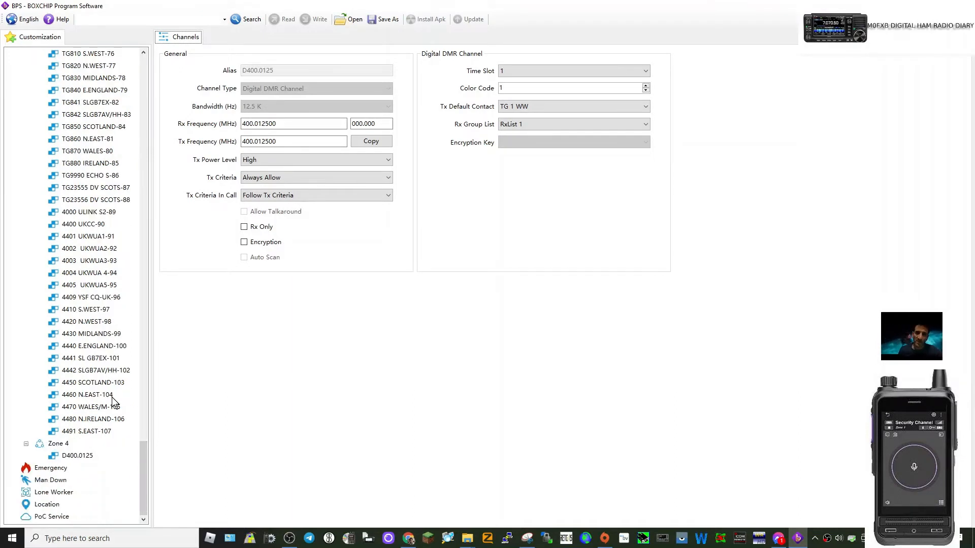
right_click(61, 445)
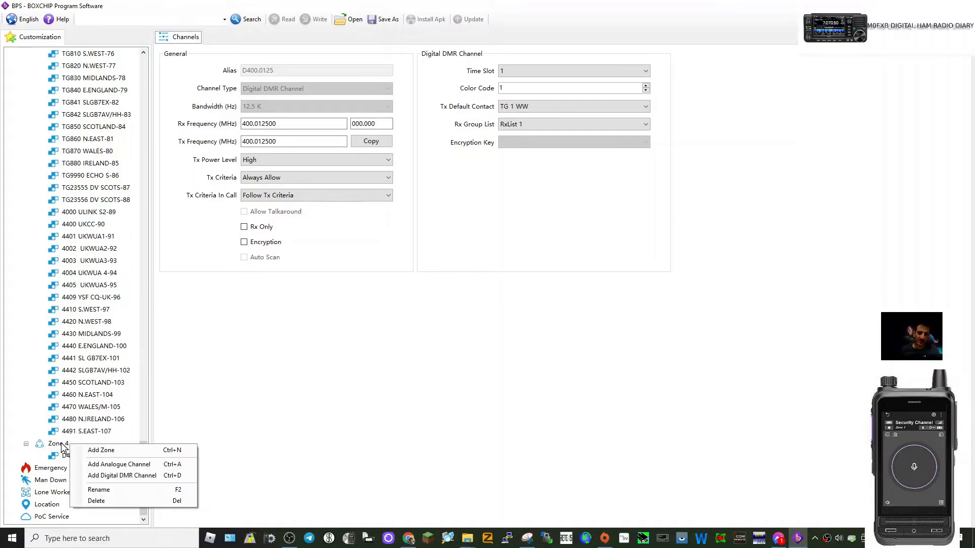
left_click(95, 451)
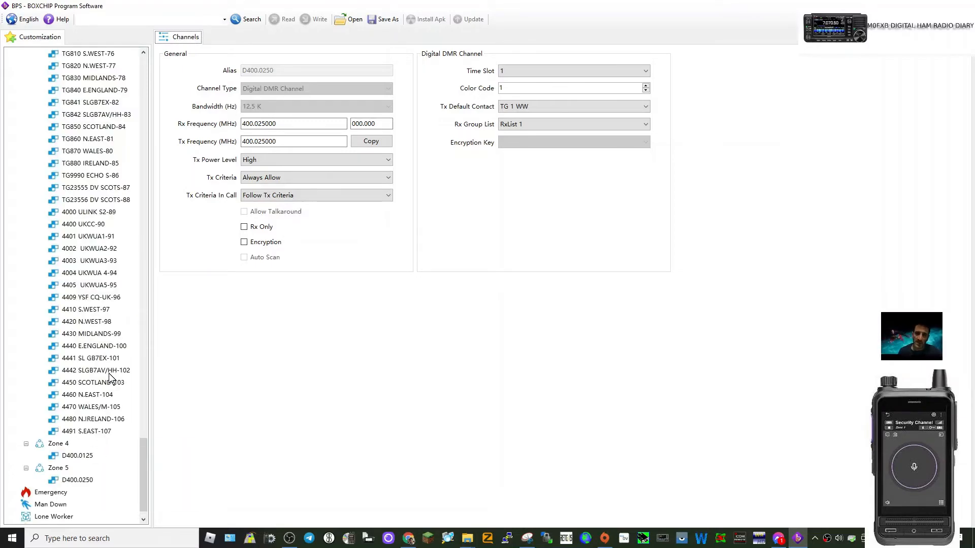
- Rename the digital DMR channel D400.0125 in Zone 4 to gb7zb
scroll(112, 380, "down", 1)
scroll(71, 254, "up", 15)
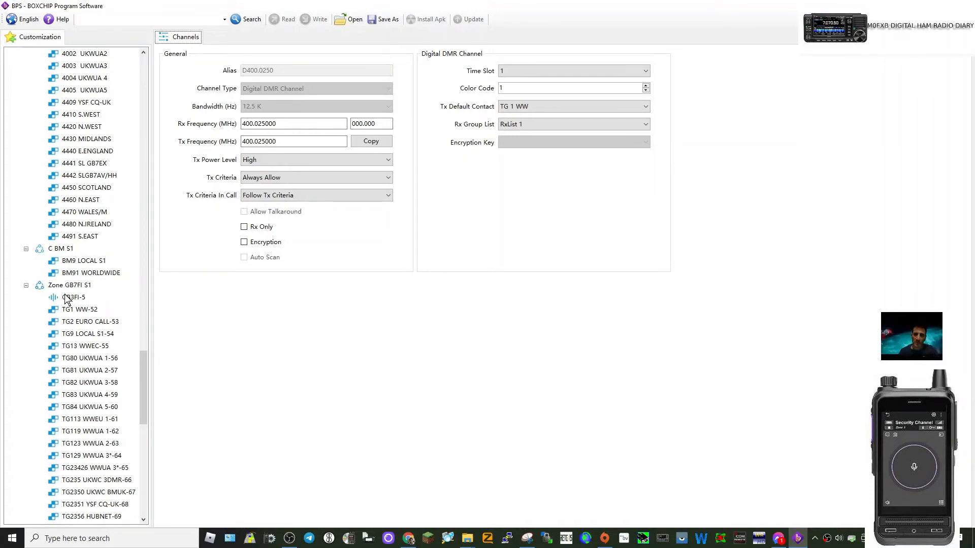
scroll(97, 304, "down", 12)
scroll(110, 323, "down", 4)
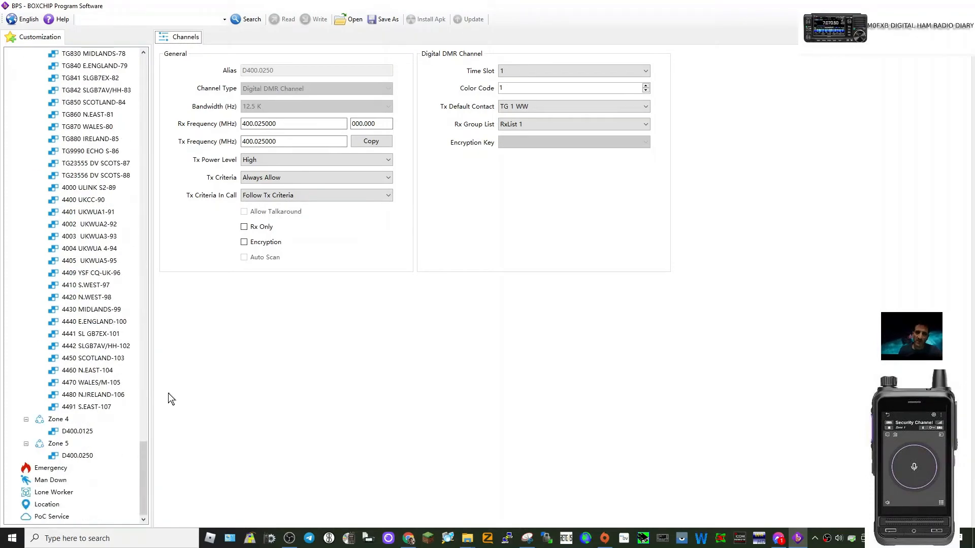
left_click(80, 431)
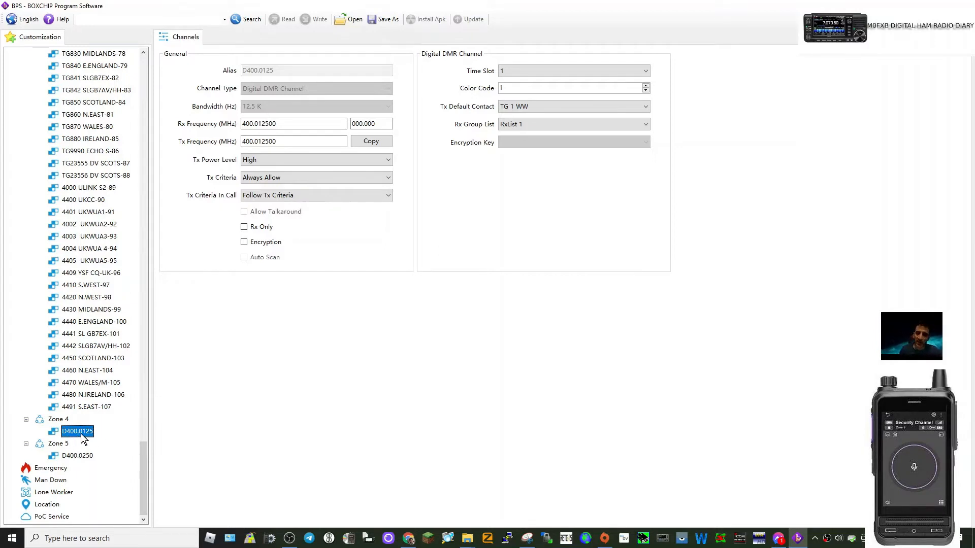
right_click(80, 432)
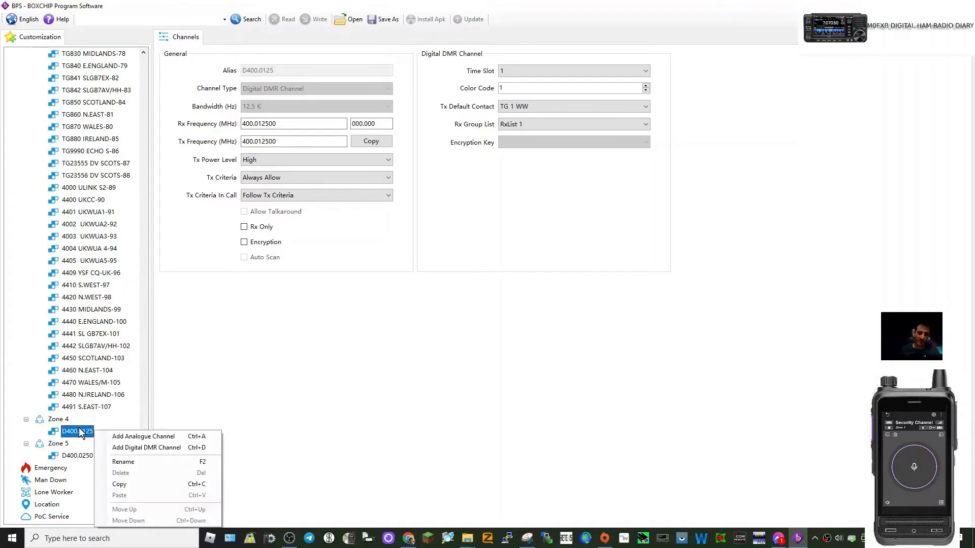
left_click(133, 462)
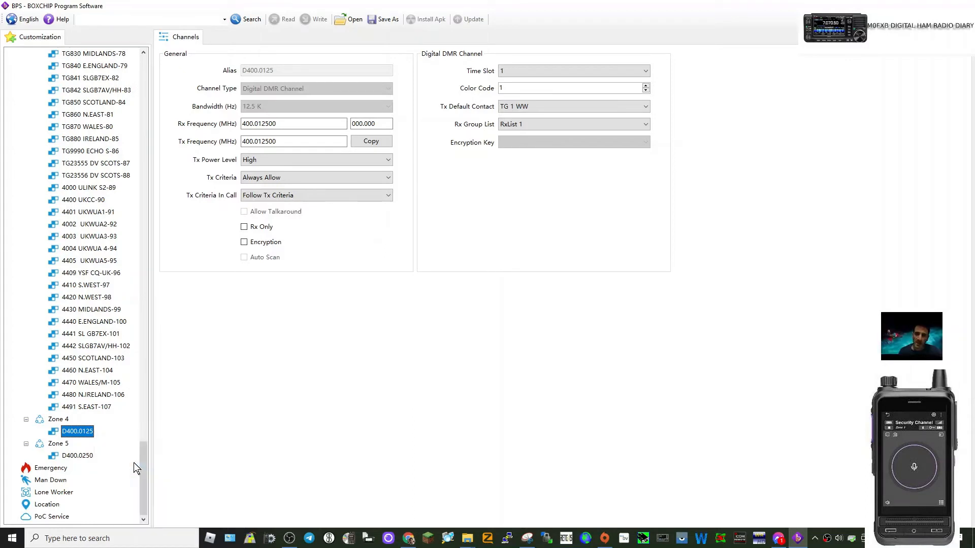
type("gb")
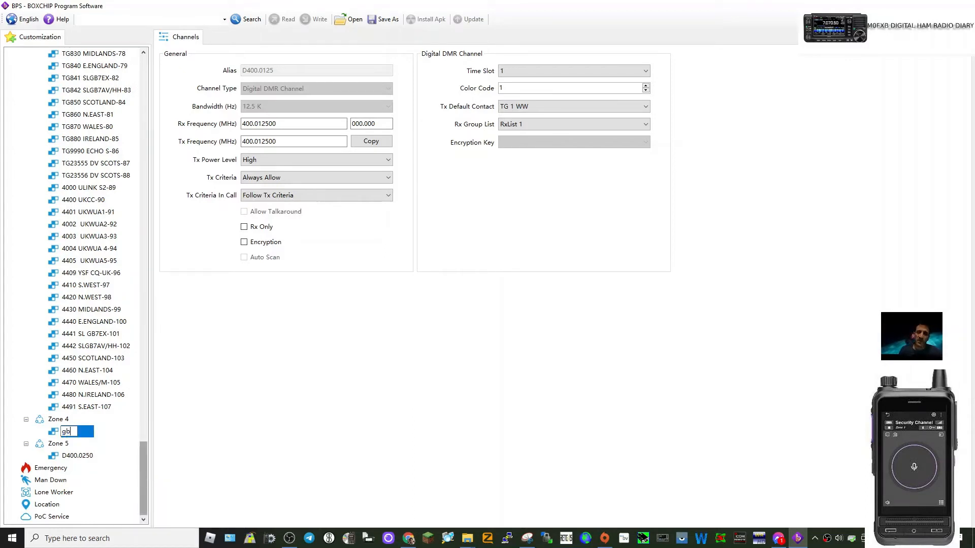
type("7zb")
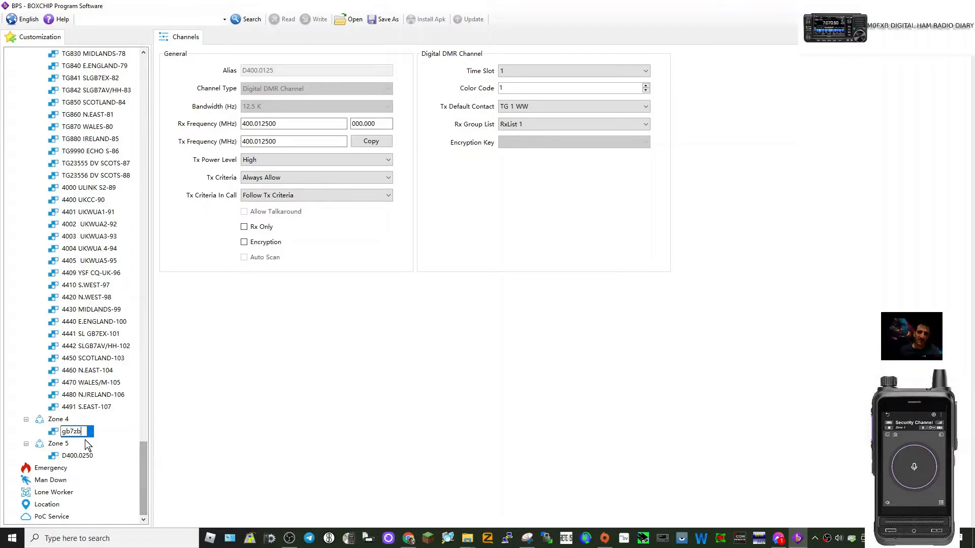
key("Return")
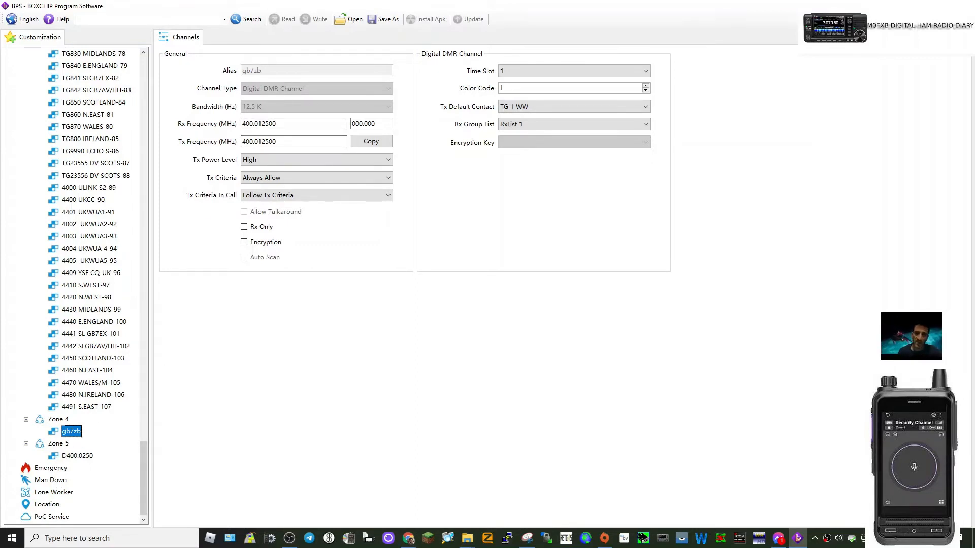
- Set the gb7zb channel's Rx frequency to 430.00 MHz and its Tx frequency to 430.900 MHz
left_click(278, 124)
key("BackSpace")
key("BackSpace")
key("BackSpace")
key("BackSpace")
key("BackSpace")
key("BackSpace")
key("BackSpace")
key("BackSpace")
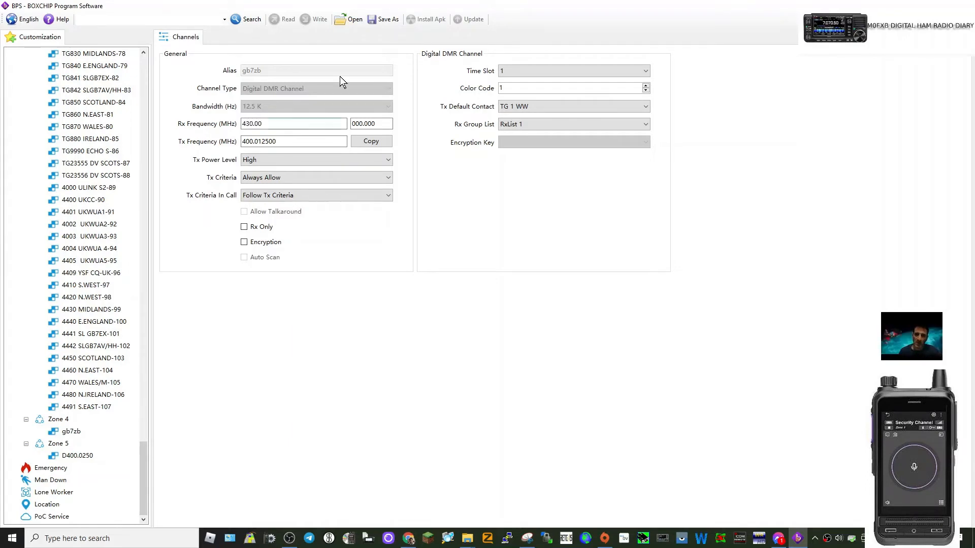
left_click(275, 142)
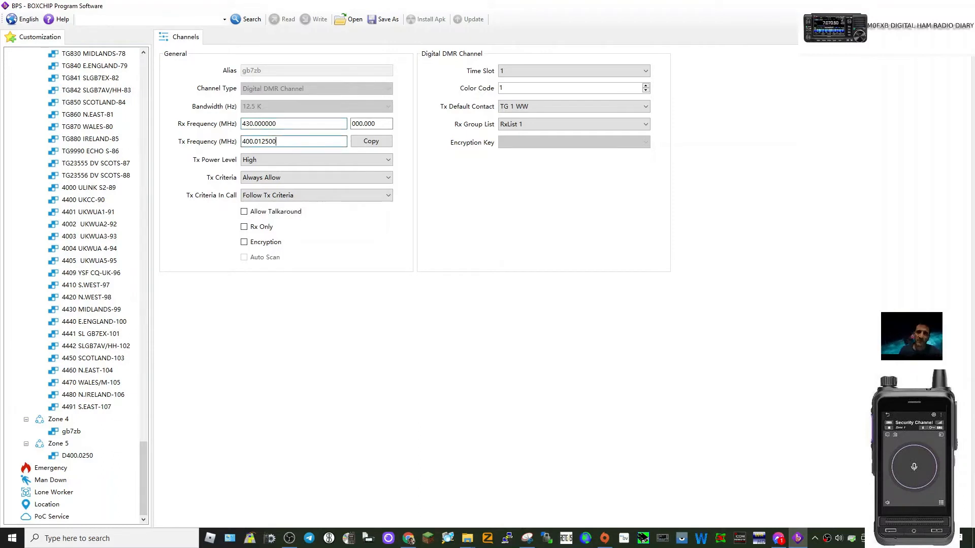
key("BackSpace")
key("BackSpace")
key("BackSpace")
key("BackSpace")
key("BackSpace")
key("BackSpace")
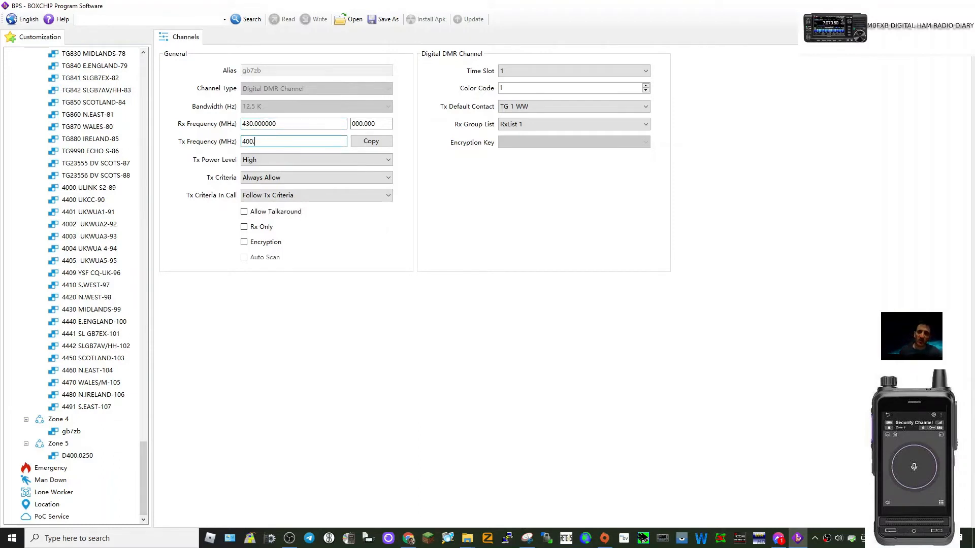
key("BackSpace")
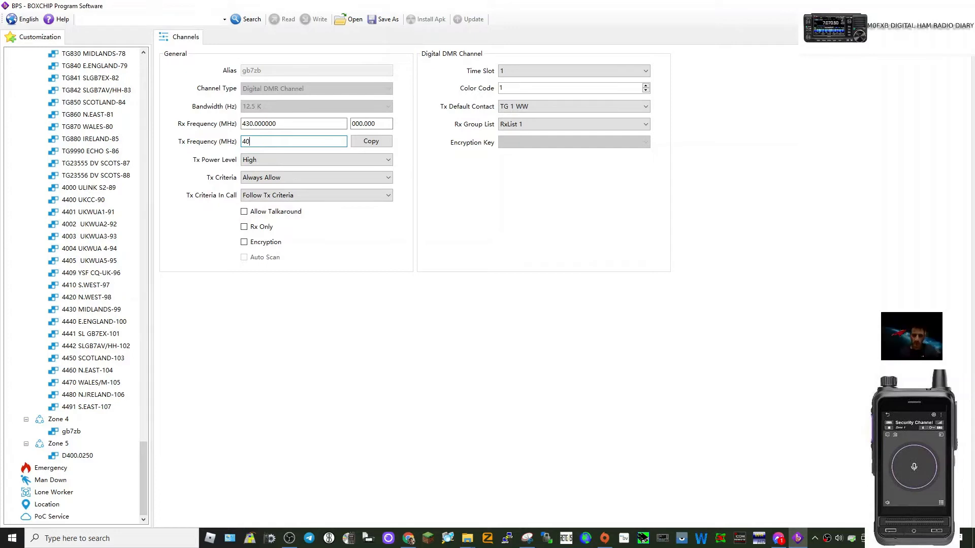
type("30")
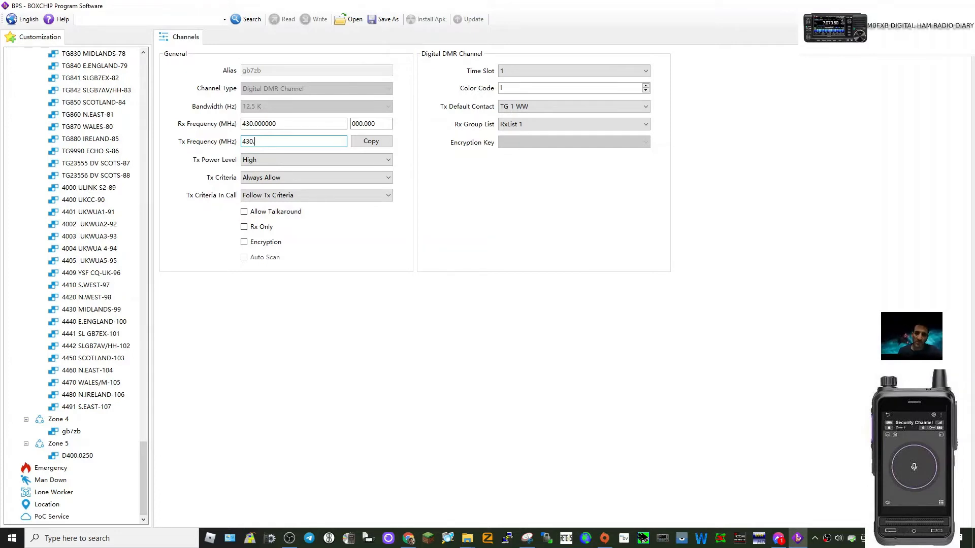
type(".900")
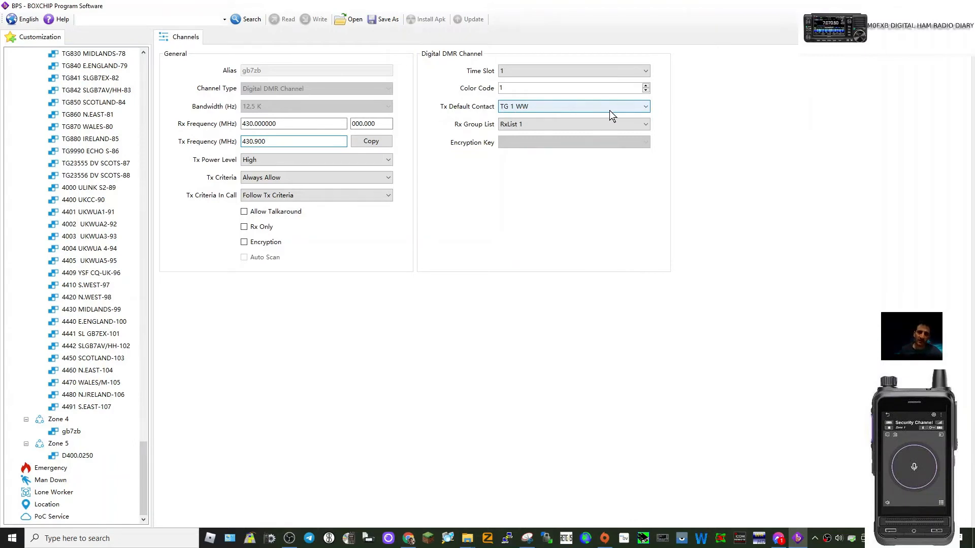
- Set gb7zb's Tx Default Contact to TG9 LOCAL S1-2 and its Color Code to 3
left_click(644, 108)
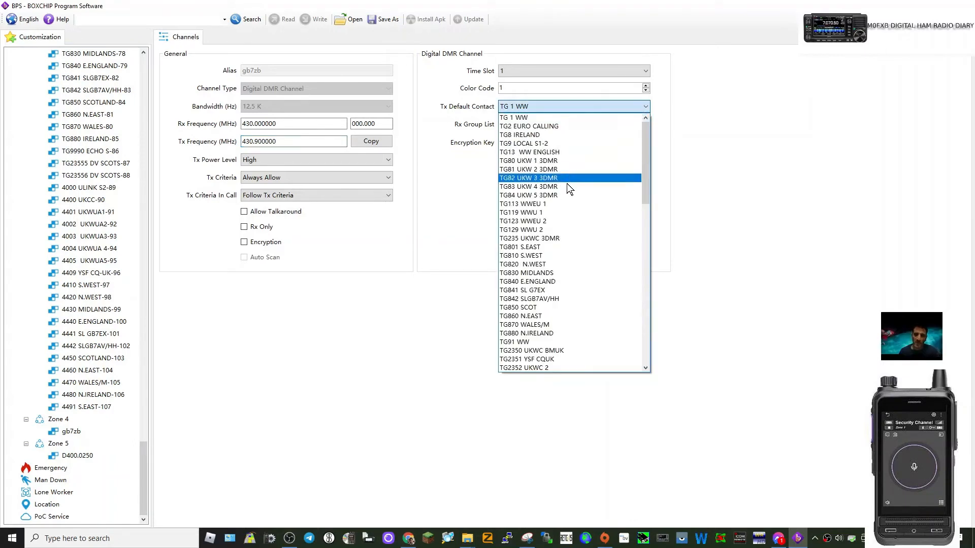
left_click(544, 144)
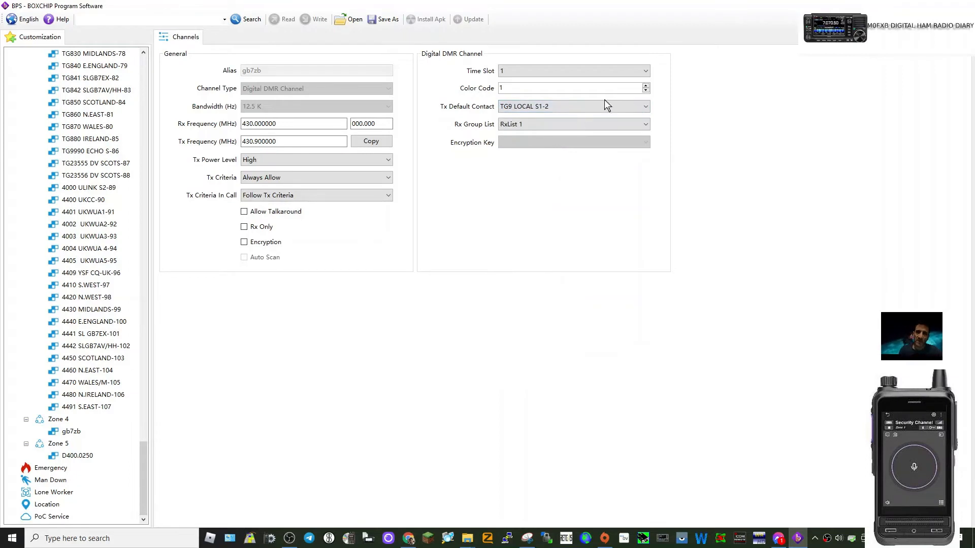
left_click(645, 85)
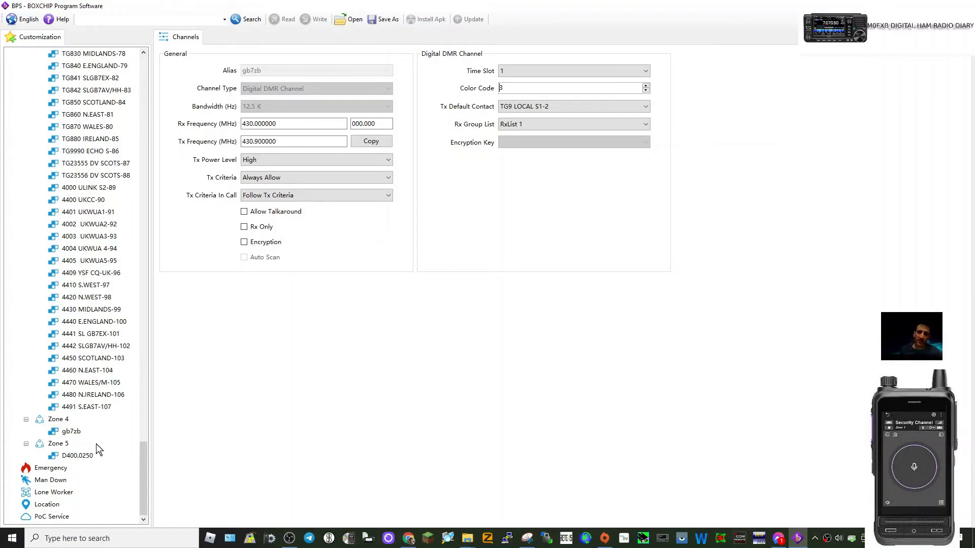
- Rename Zone 5 to analogue
left_click(56, 444)
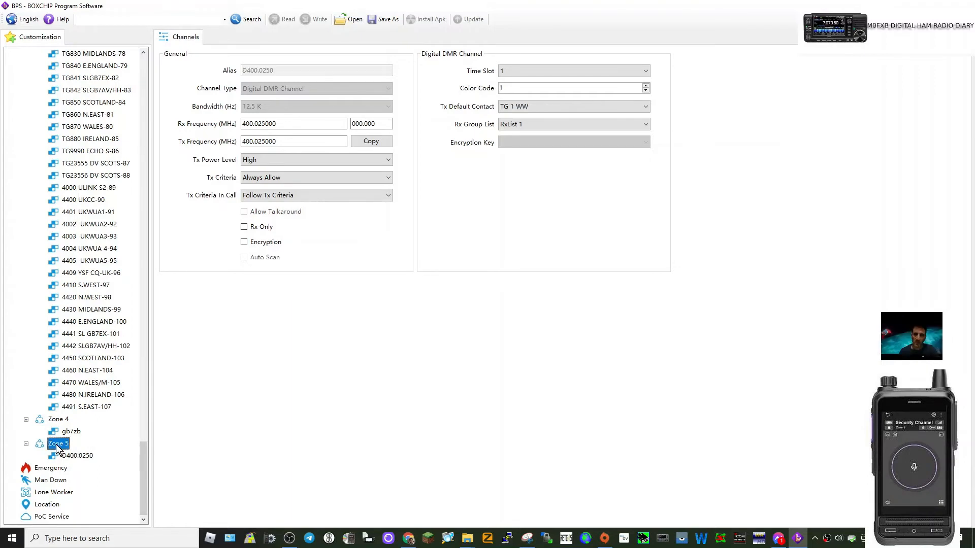
right_click(57, 447)
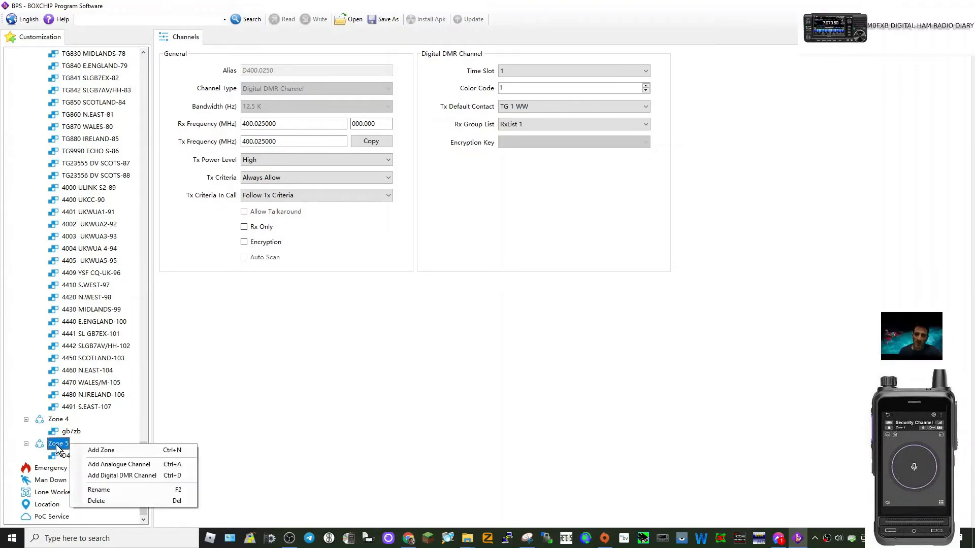
left_click(99, 491)
type("a")
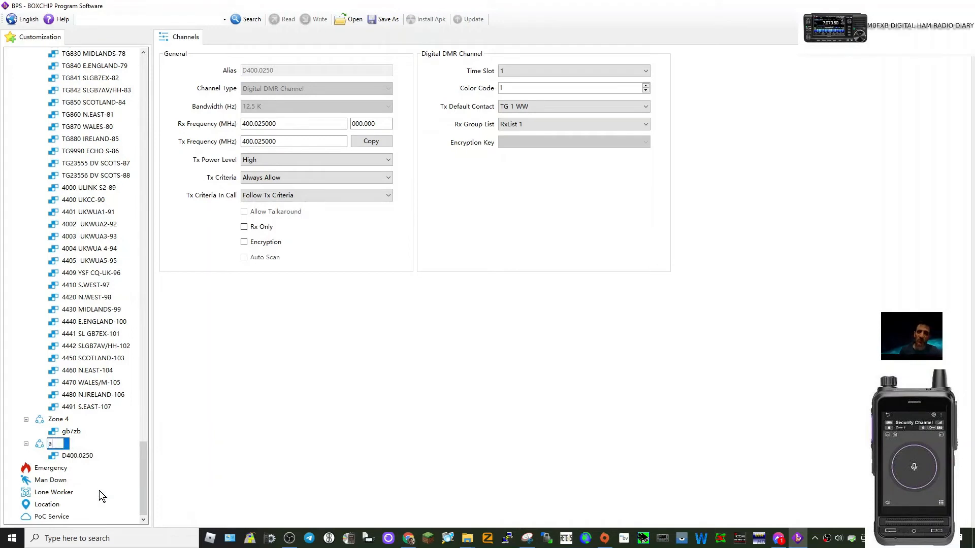
type("nalogue")
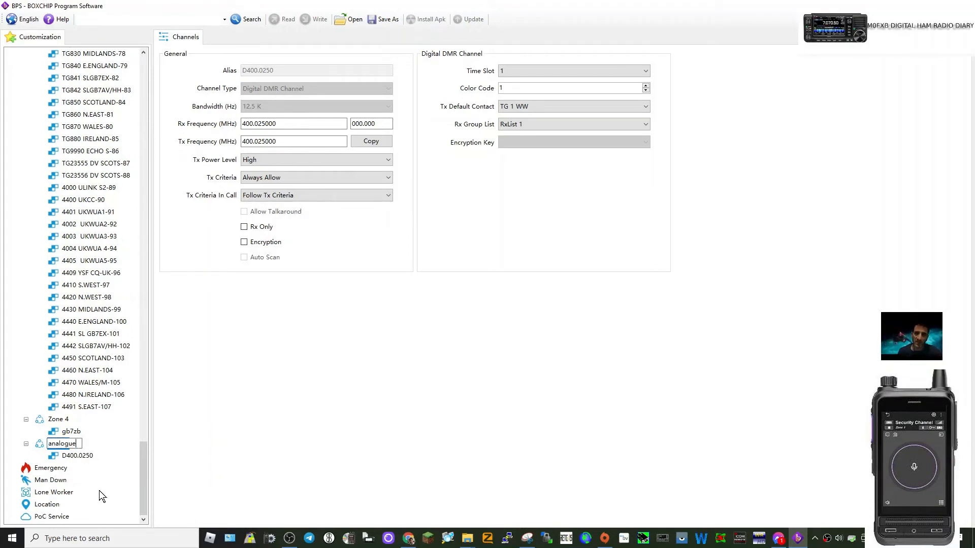
key("Return")
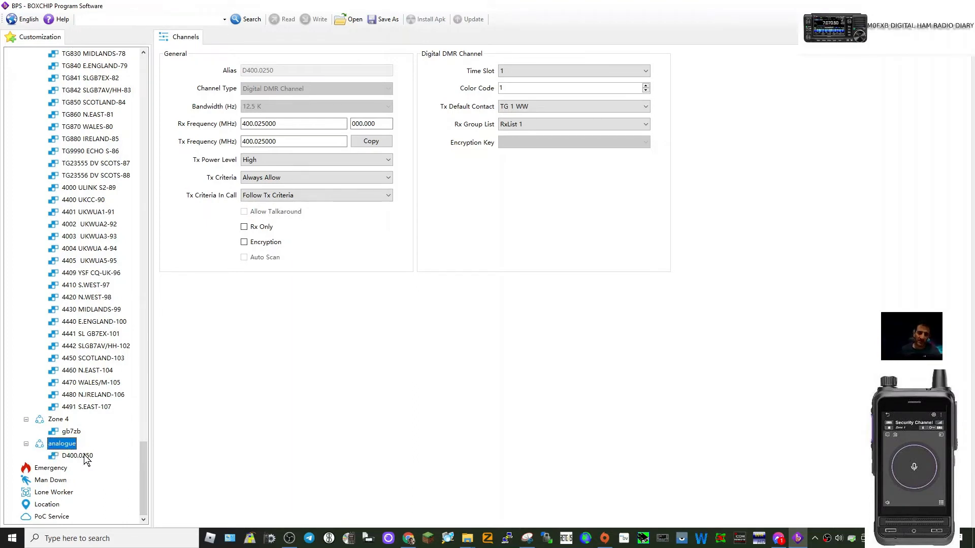
- Add an analogue channel to the analogue zone, below the digital channel D400.0250
left_click(77, 456)
right_click(77, 456)
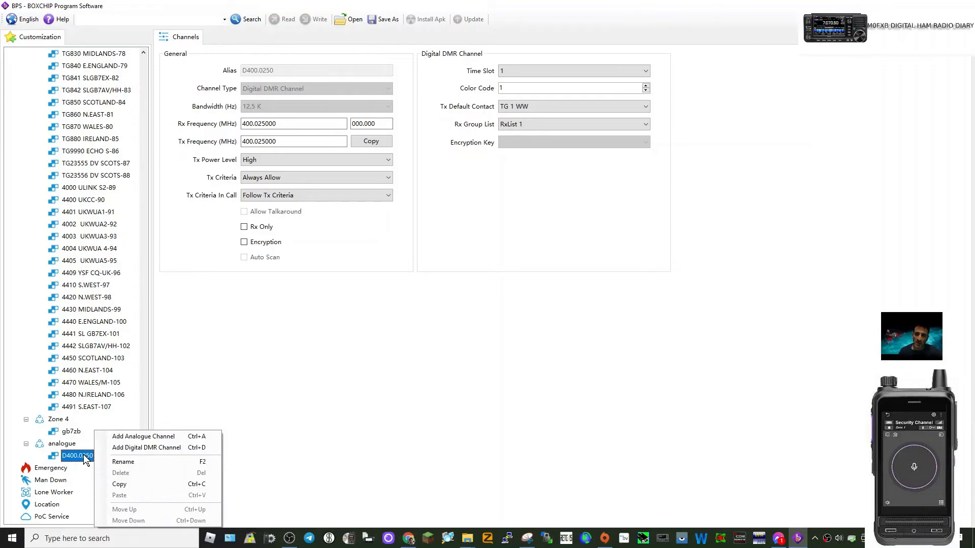
left_click(146, 436)
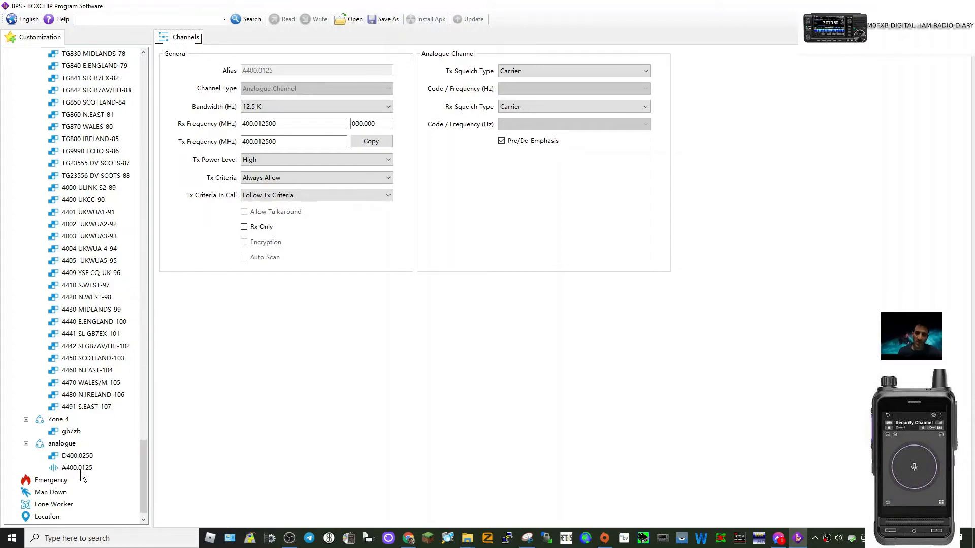
- Rename the new analogue channel A400.0125 to gb3zb
left_click(80, 470)
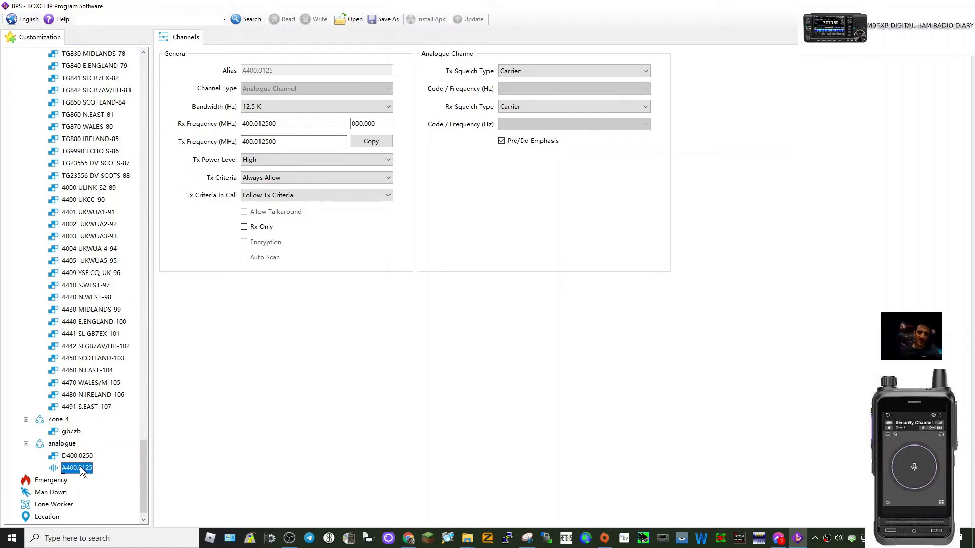
right_click(82, 472)
left_click(130, 462)
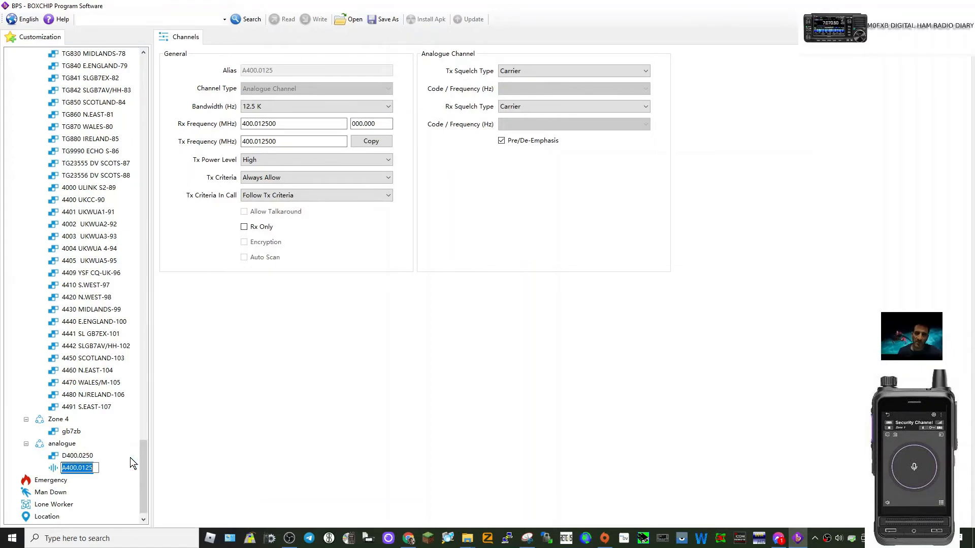
type("gb")
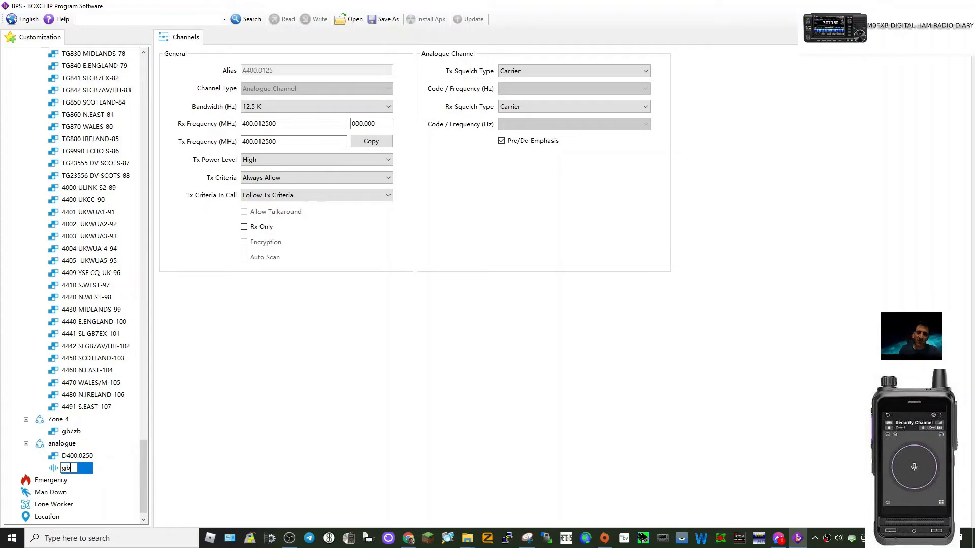
type("3zb")
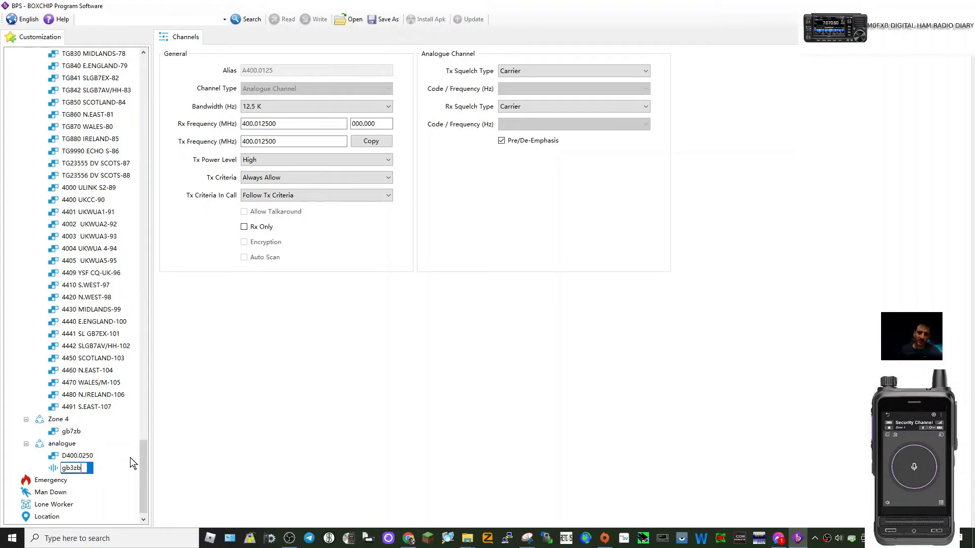
key("Return")
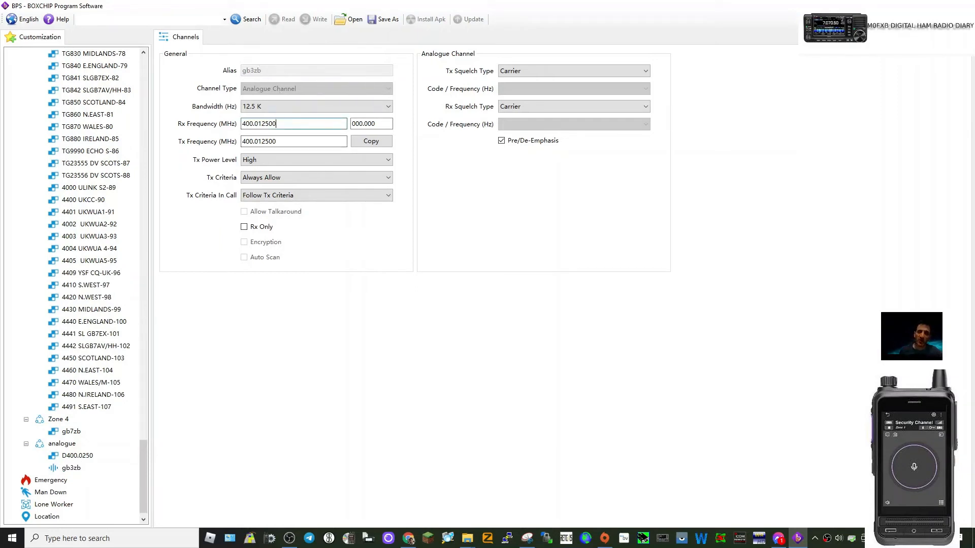
- Set gb3zb's Rx frequency to 430.00 MHz and Tx frequency to 439.00 MHz, with Tx Power Level High
double_click(269, 124)
type("430")
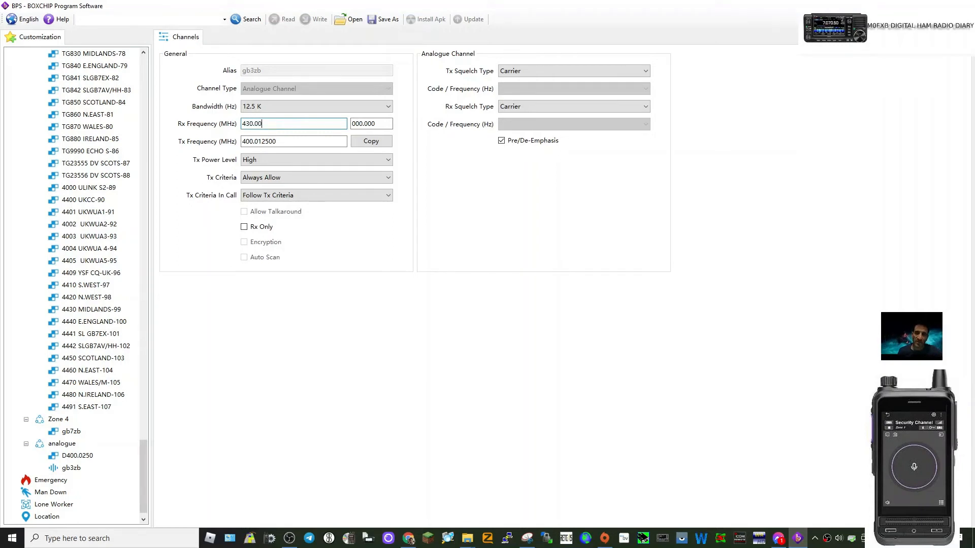
type(".00")
key("Tab")
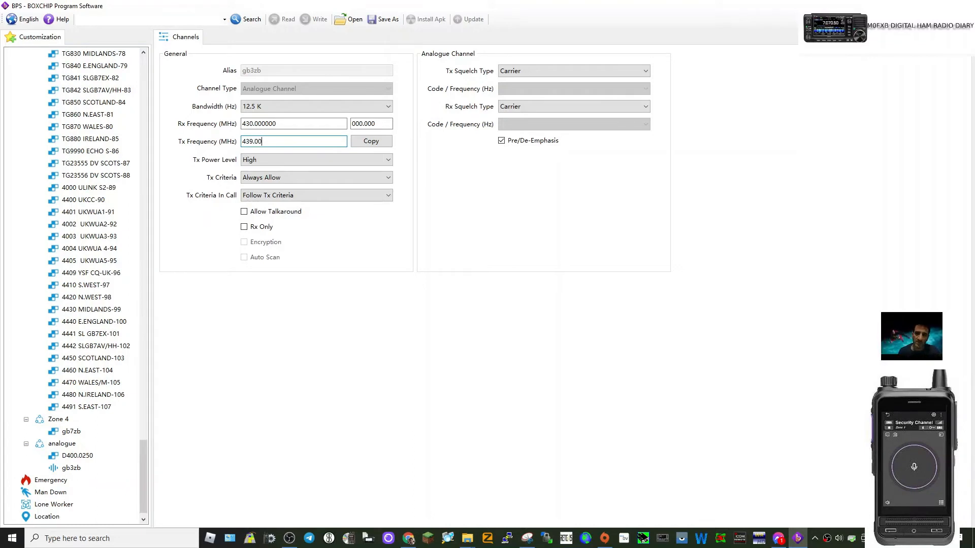
left_click(277, 160)
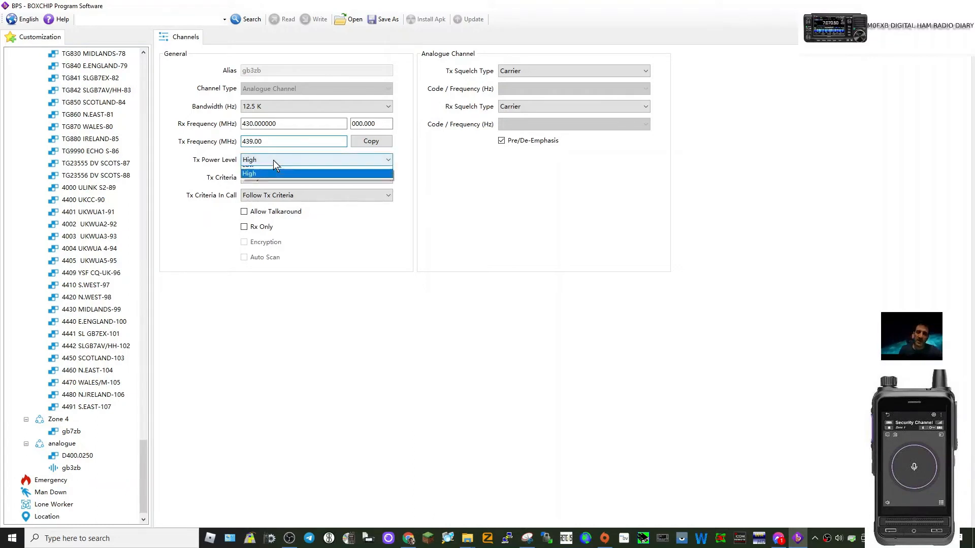
left_click(287, 180)
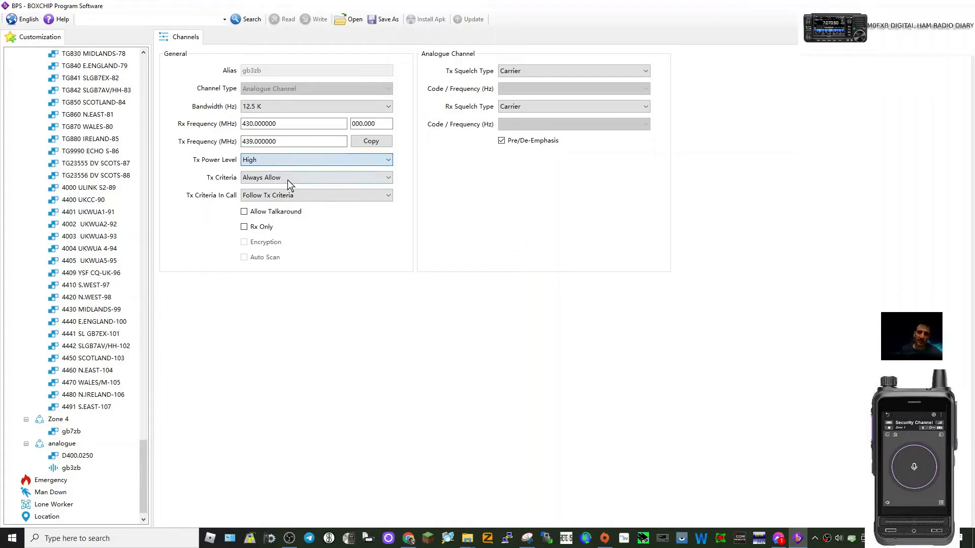
- Set both the Tx and Rx squelch types of gb3zb to CTCSS with a 77 Hz tone
left_click(648, 72)
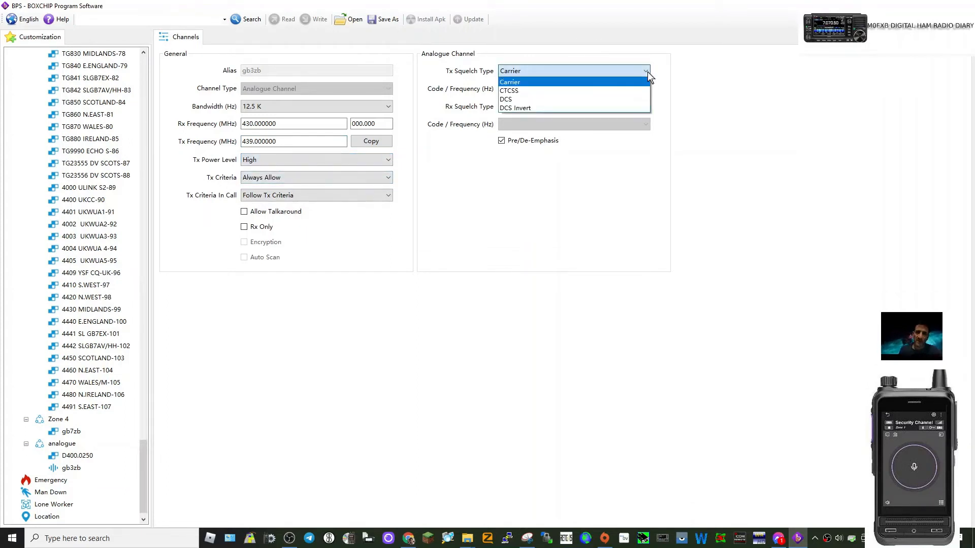
left_click(545, 93)
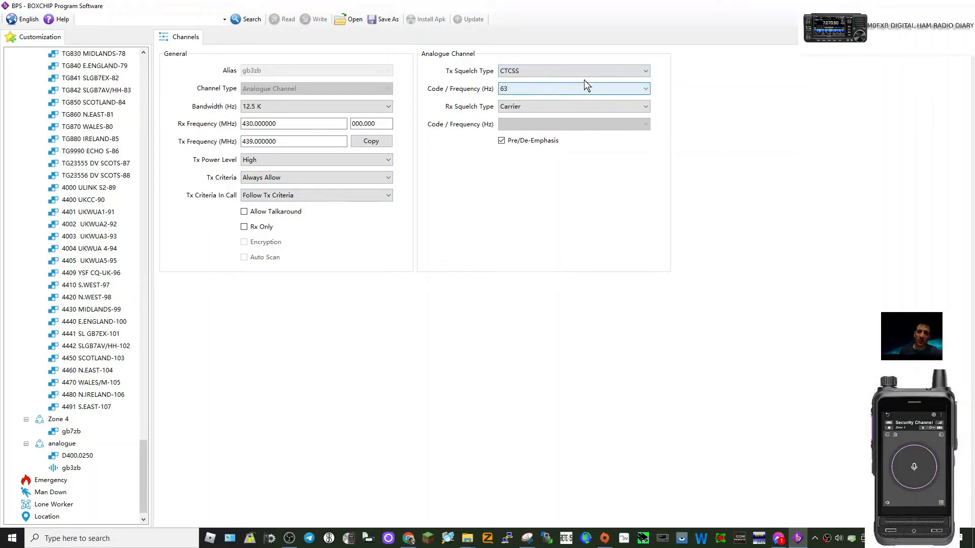
left_click(644, 90)
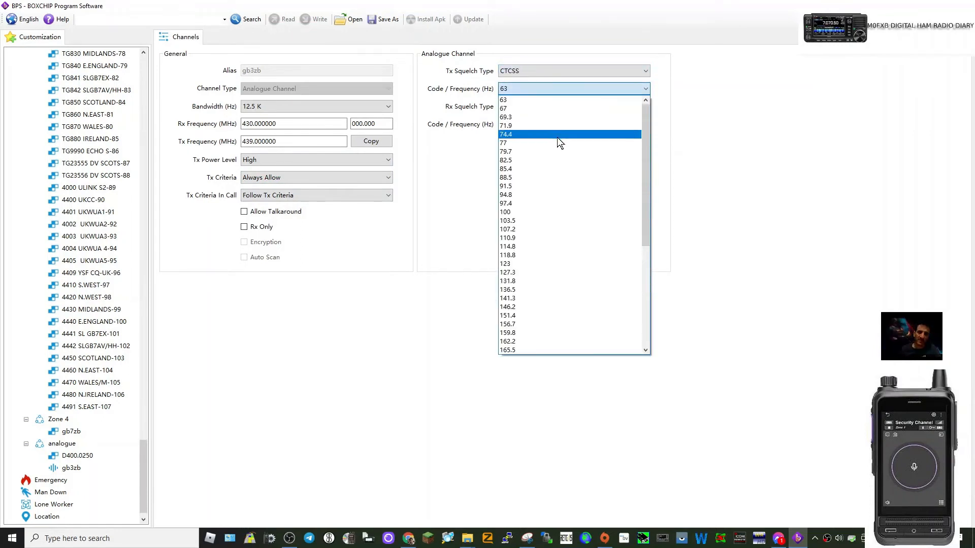
left_click(552, 143)
left_click(645, 104)
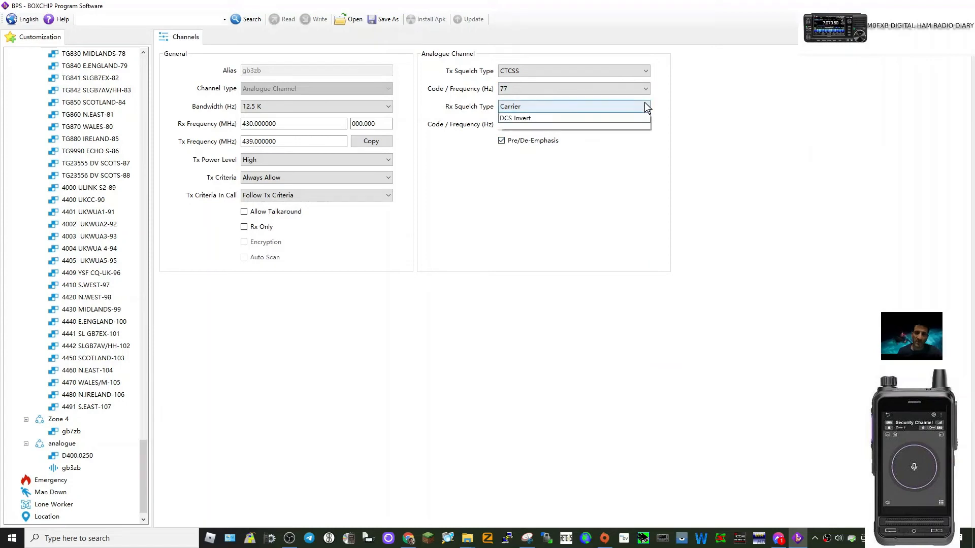
left_click(542, 128)
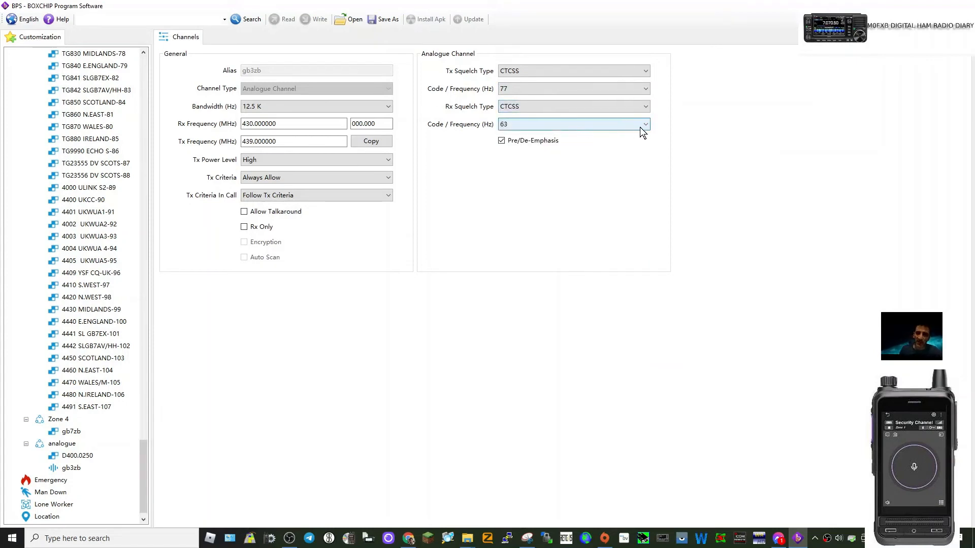
left_click(645, 127)
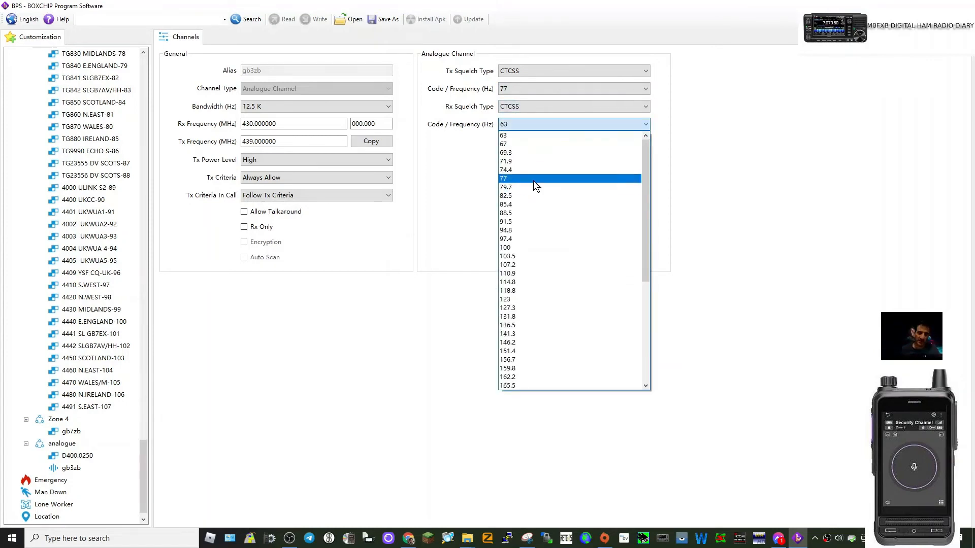
left_click(536, 187)
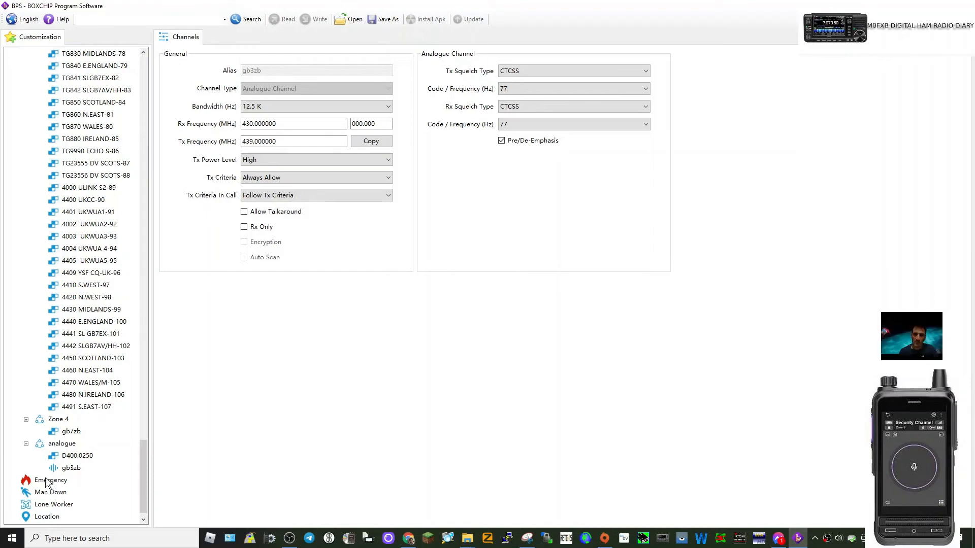
- Rename Zone 4 to digital
left_click(60, 421)
right_click(64, 423)
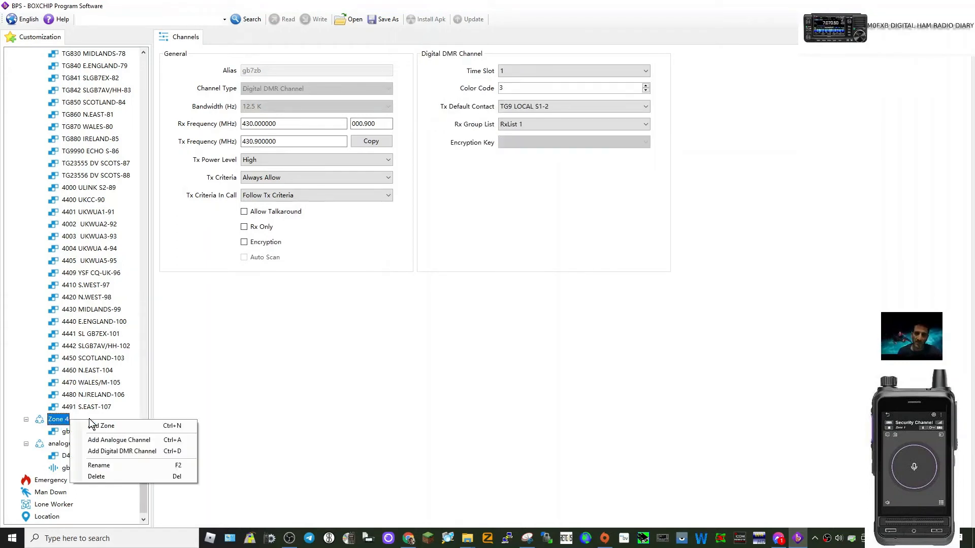
left_click(106, 464)
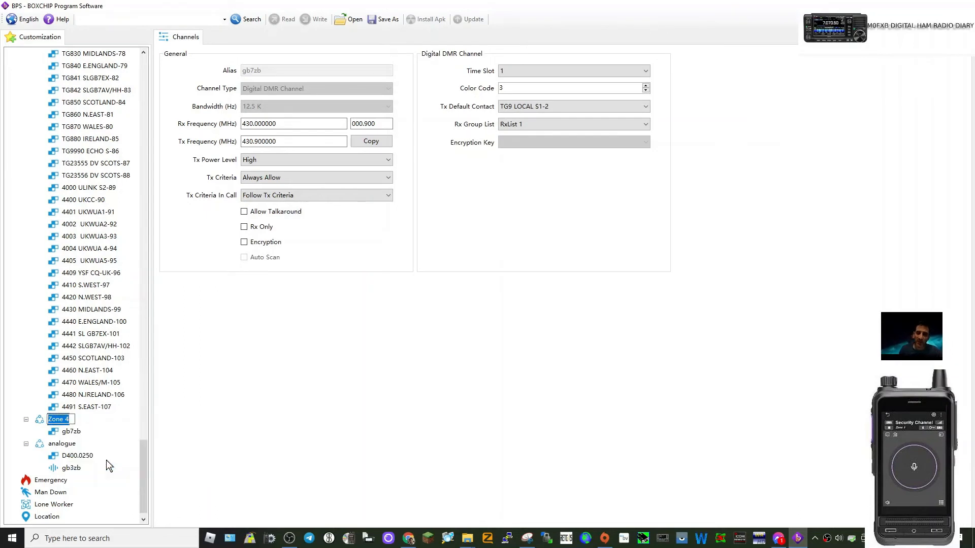
type("digital")
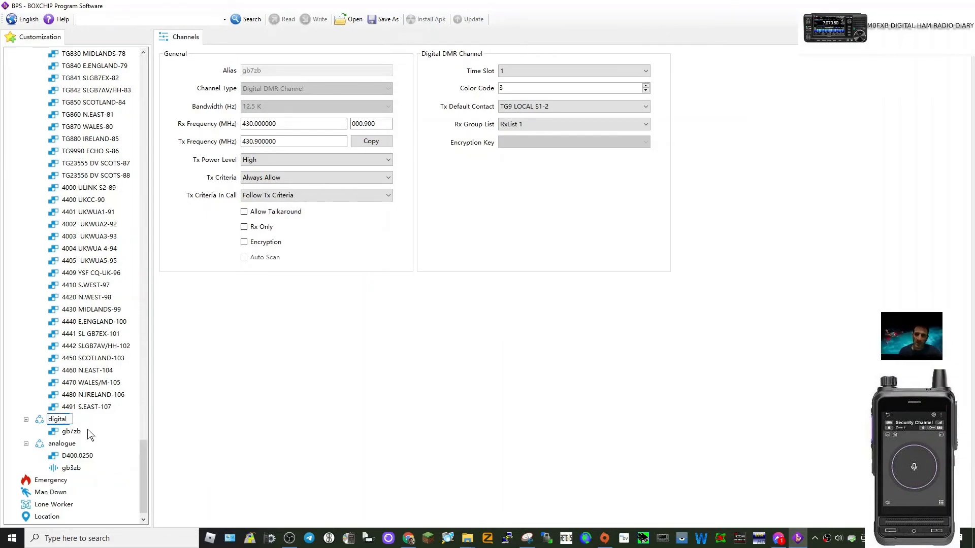
- Commit the zone name digital and examine the settings of the TG8 IRELAND-73 channel in Zone GB7FI S2
key("Return")
scroll(101, 277, "up", 10)
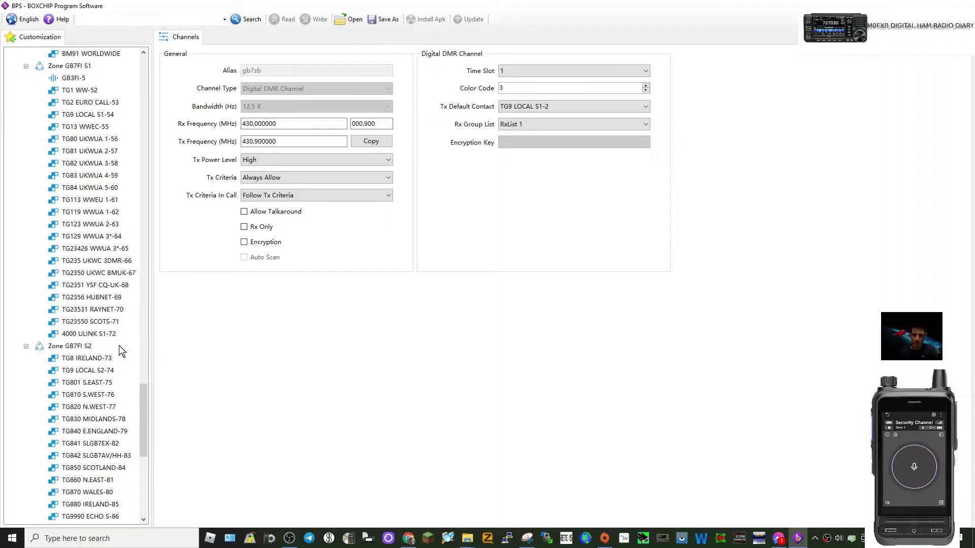
scroll(107, 356, "down", 2)
scroll(94, 340, "down", 3)
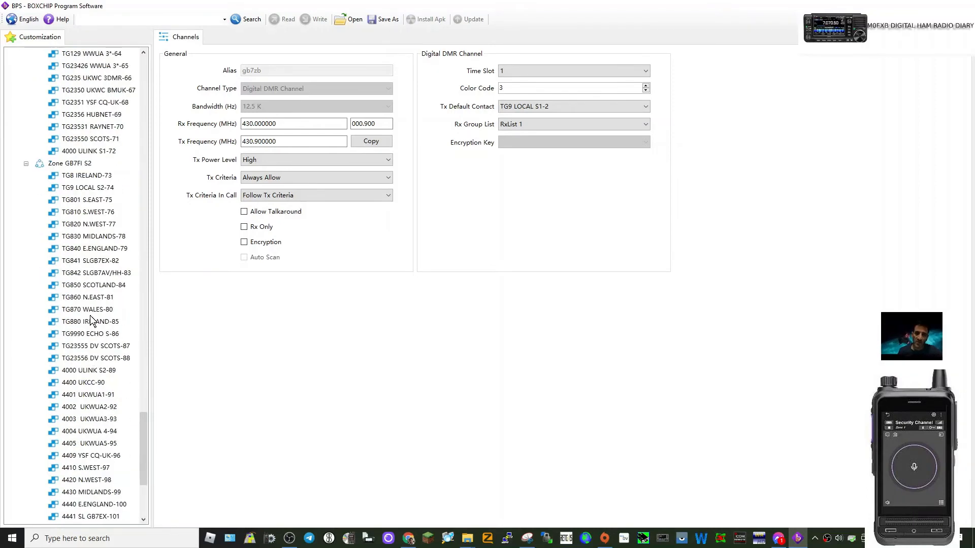
scroll(76, 254, "down", 4)
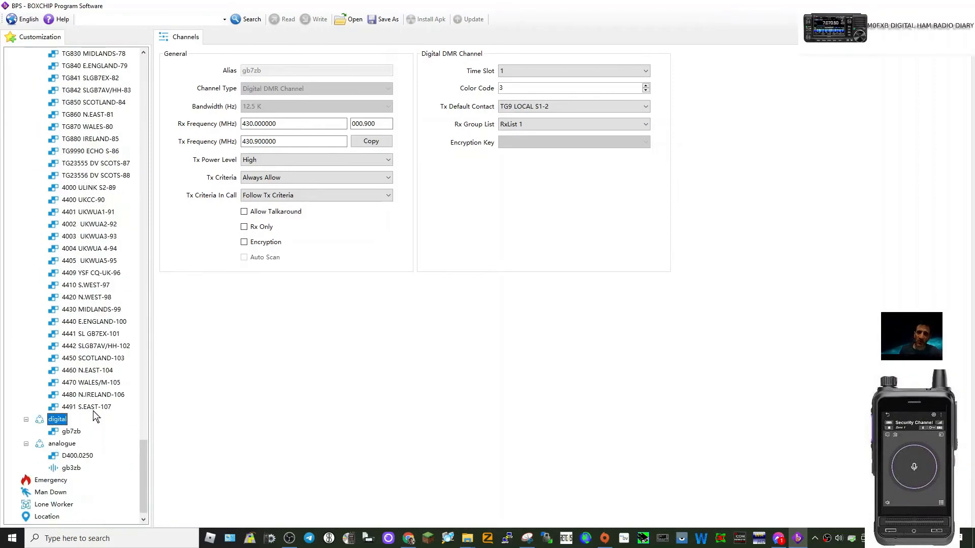
scroll(96, 376, "up", 8)
scroll(94, 370, "up", 2)
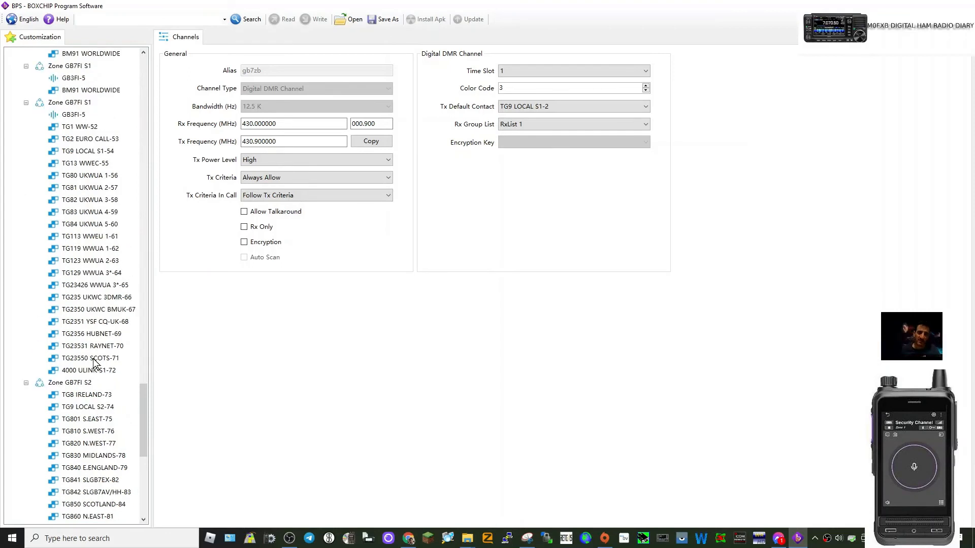
scroll(99, 330, "down", 2)
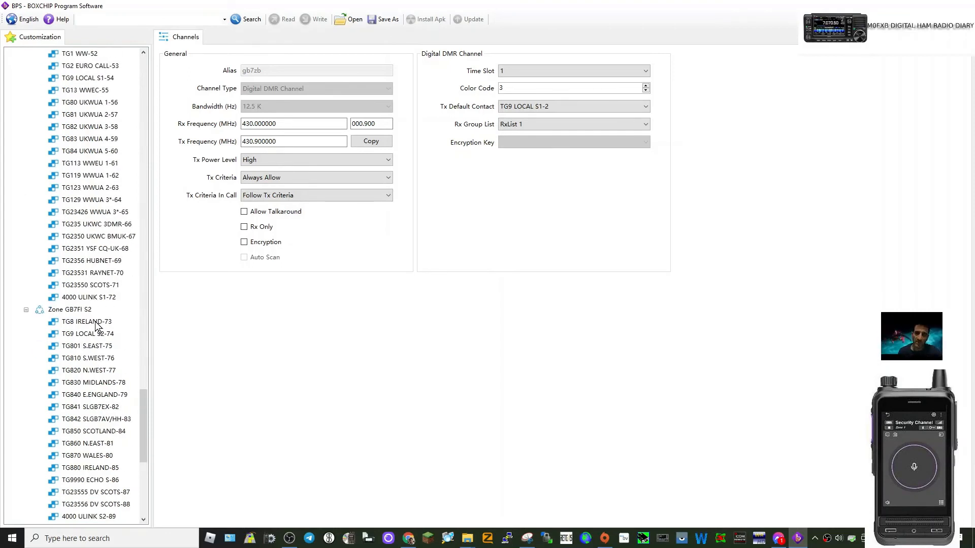
left_click(94, 322)
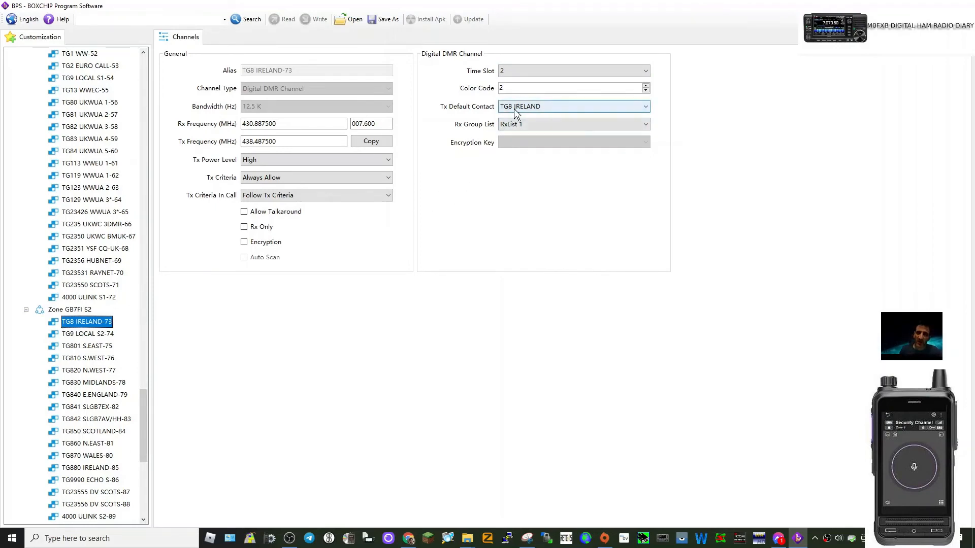
- Examine the details of the TG8 IRELAND contact that the channel uses as its default contact
scroll(122, 203, "up", 12)
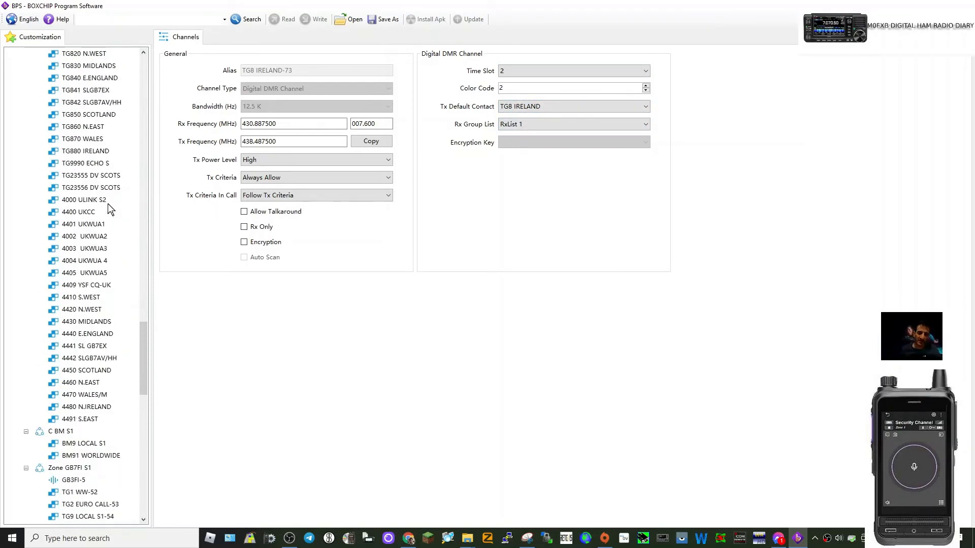
scroll(109, 210, "up", 12)
left_click_drag(145, 249, 137, 66)
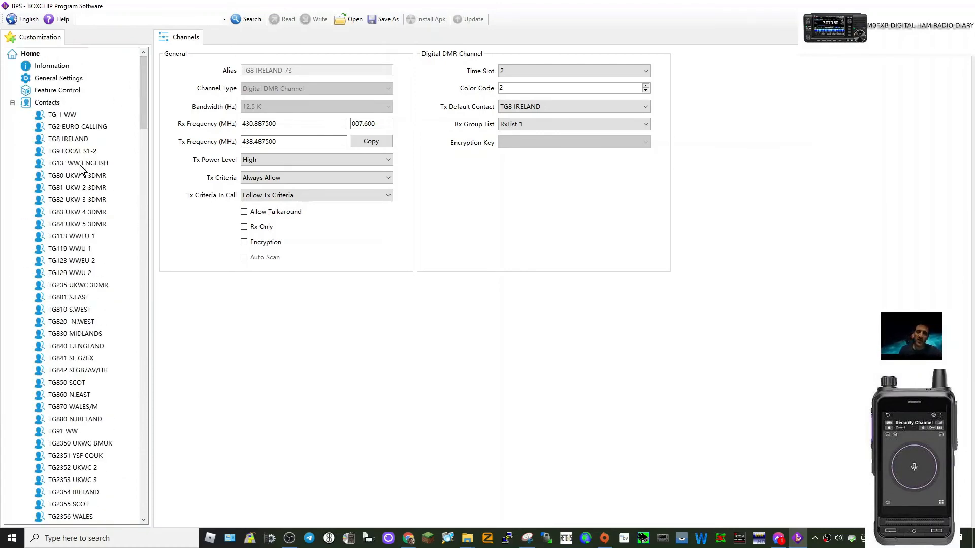
left_click(58, 139)
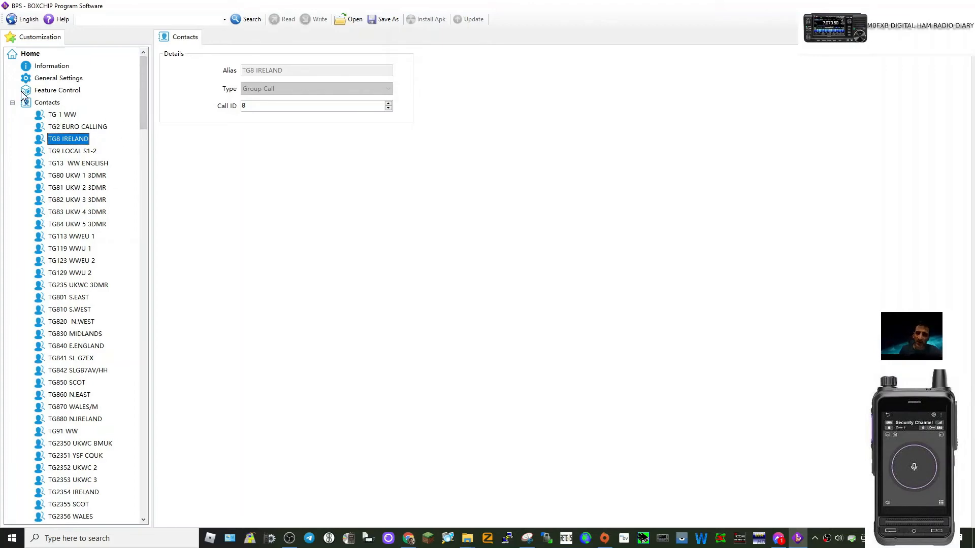
- Examine the options for adding contacts, zones and channels on Contacts, Channels and the BATTERY PI channel
right_click(49, 104)
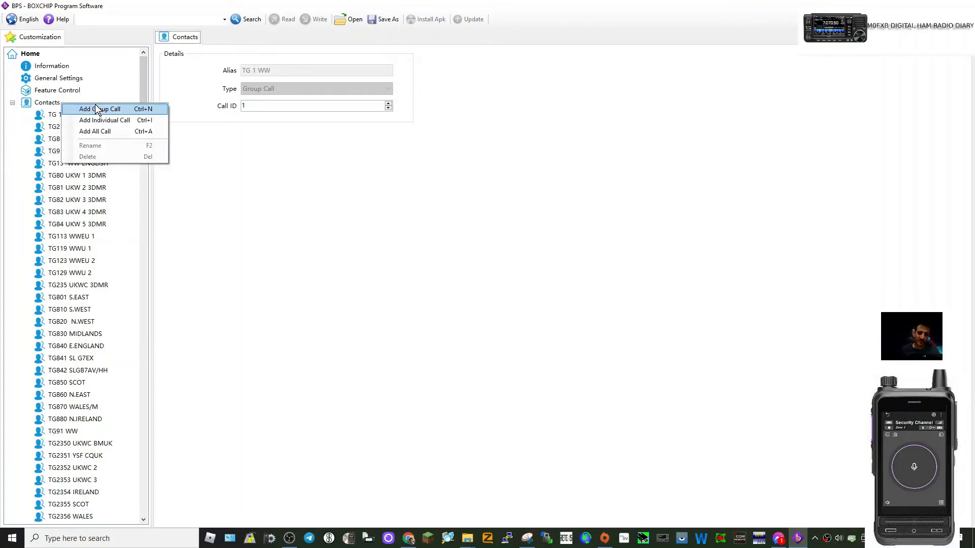
left_click(124, 62)
scroll(91, 280, "down", 9)
scroll(97, 277, "down", 17)
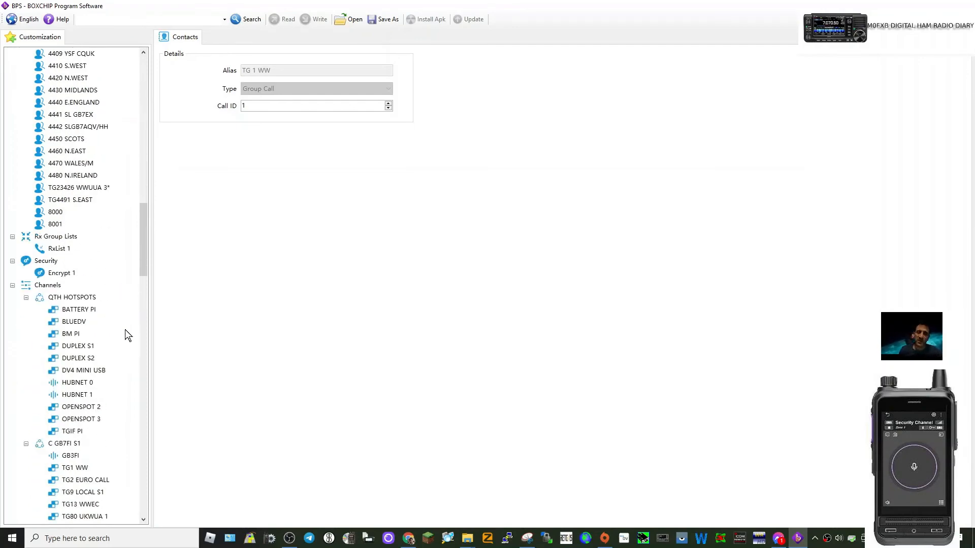
right_click(46, 288)
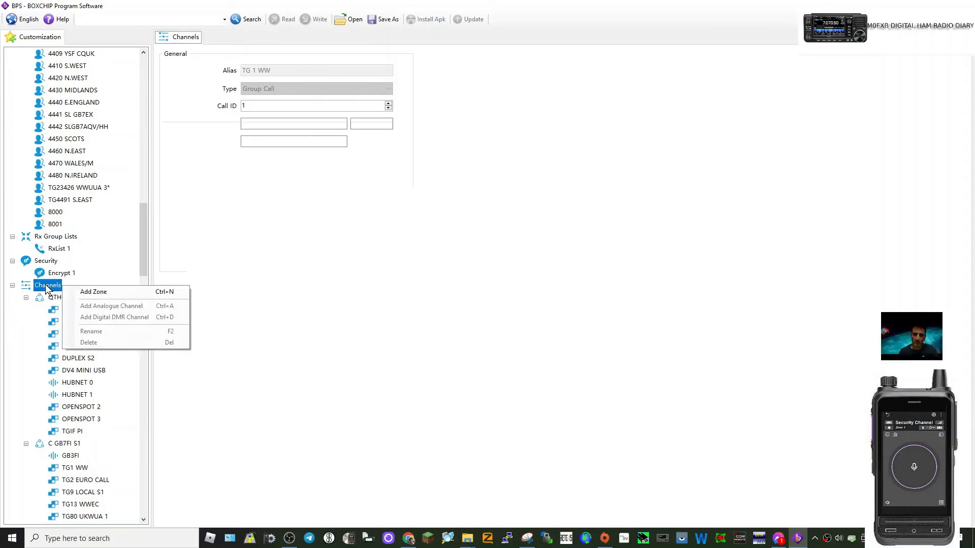
left_click(37, 320)
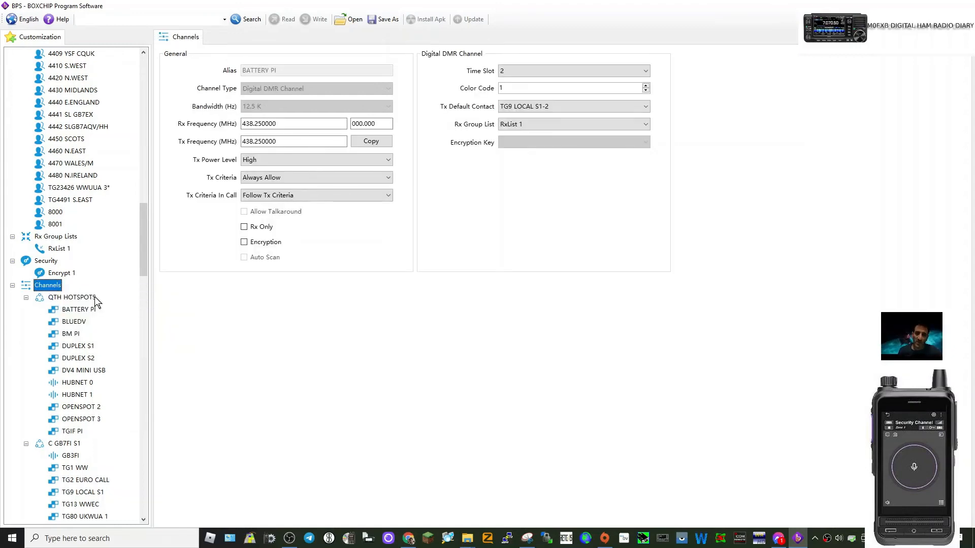
right_click(79, 312)
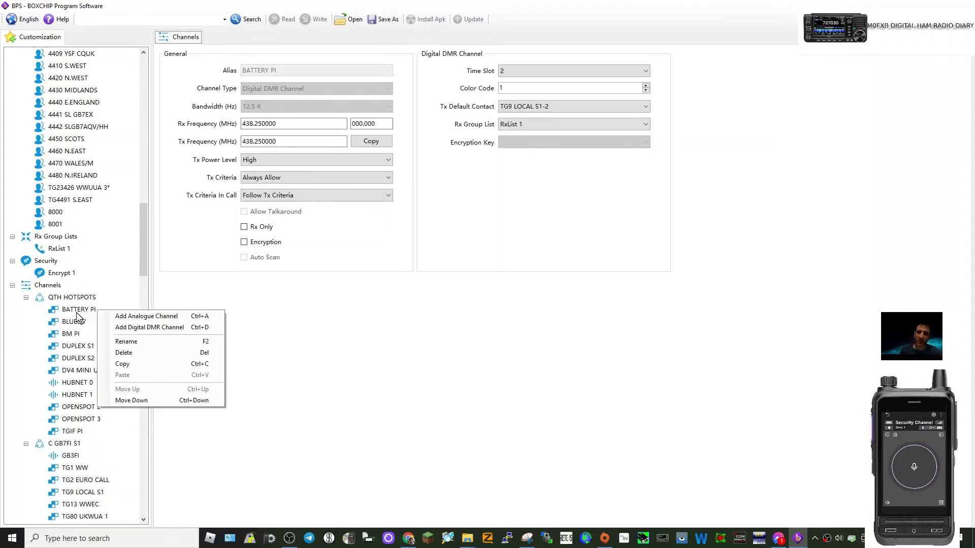
left_click(35, 329)
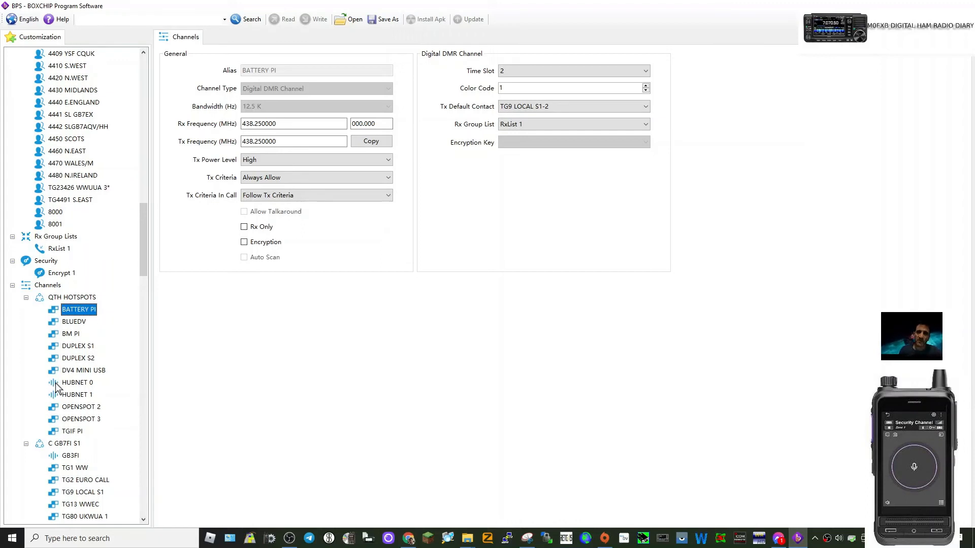
- Add an analogue channel to the QTH HOTSPOTS zone and open its settings
right_click(106, 371)
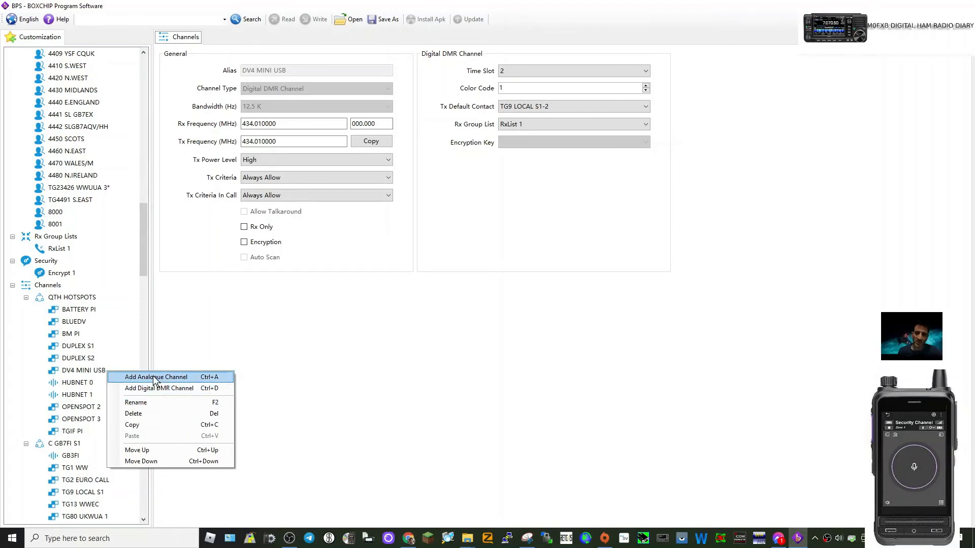
left_click(176, 378)
scroll(86, 333, "down", 2)
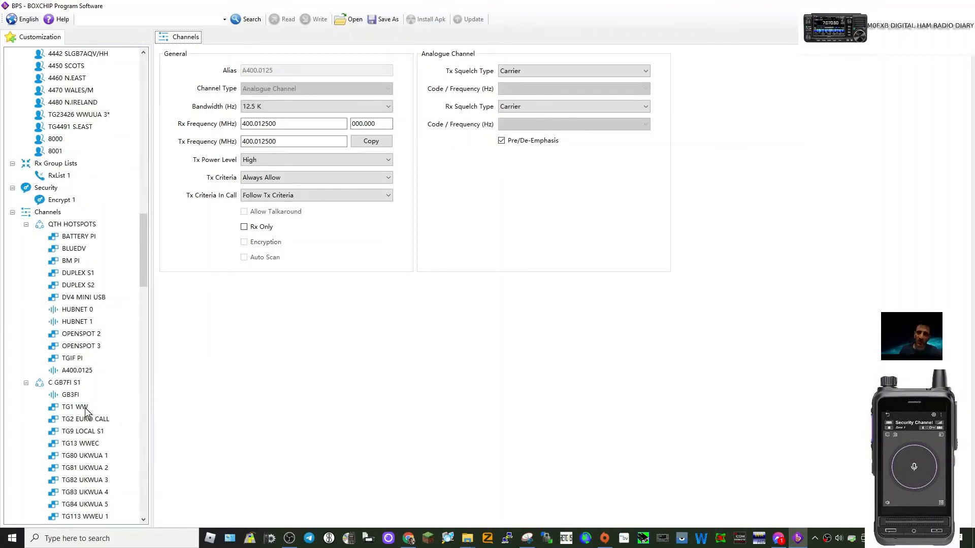
left_click(75, 370)
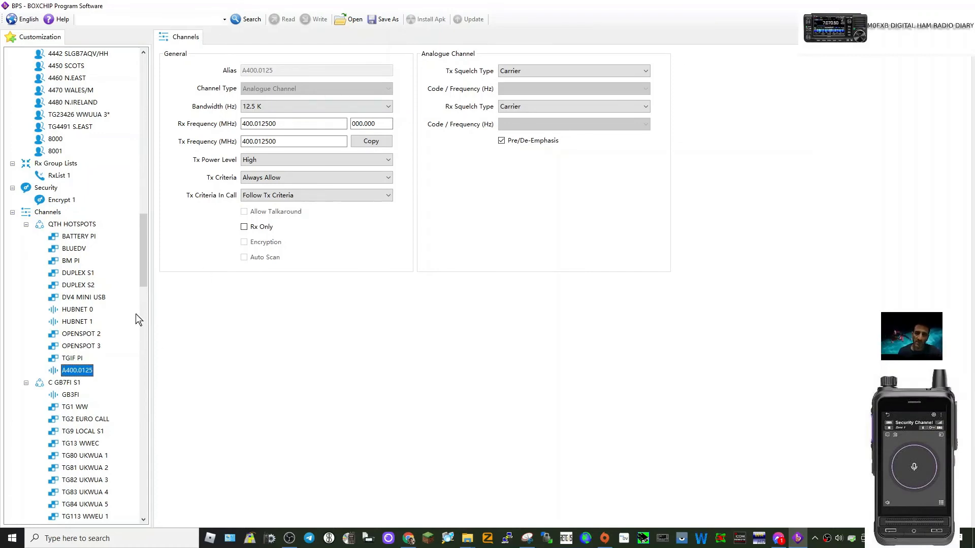
- Examine the TG13 WW ENGLISH contact's details and the options available for the QTH HOTSPOTS zone
scroll(125, 355, "down", 9)
scroll(121, 355, "up", 18)
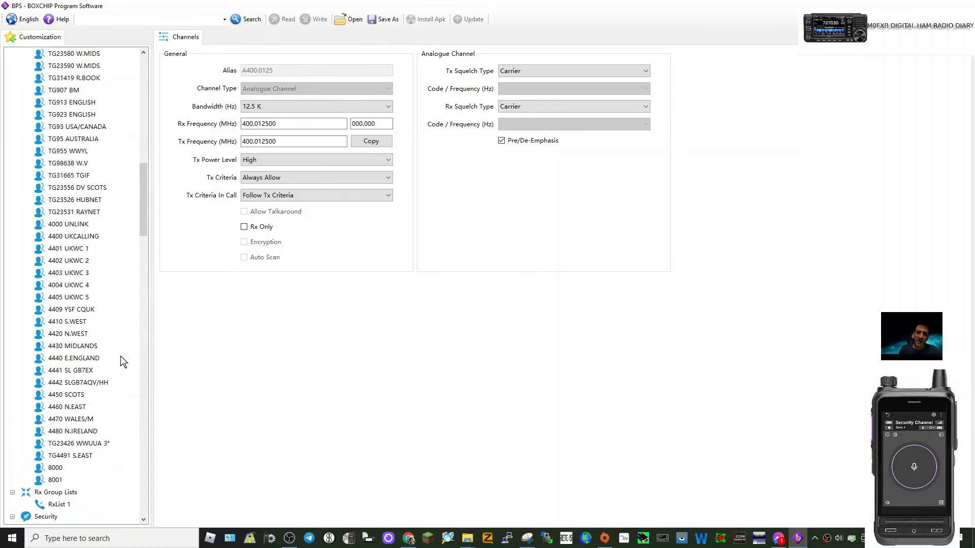
scroll(121, 355, "up", 15)
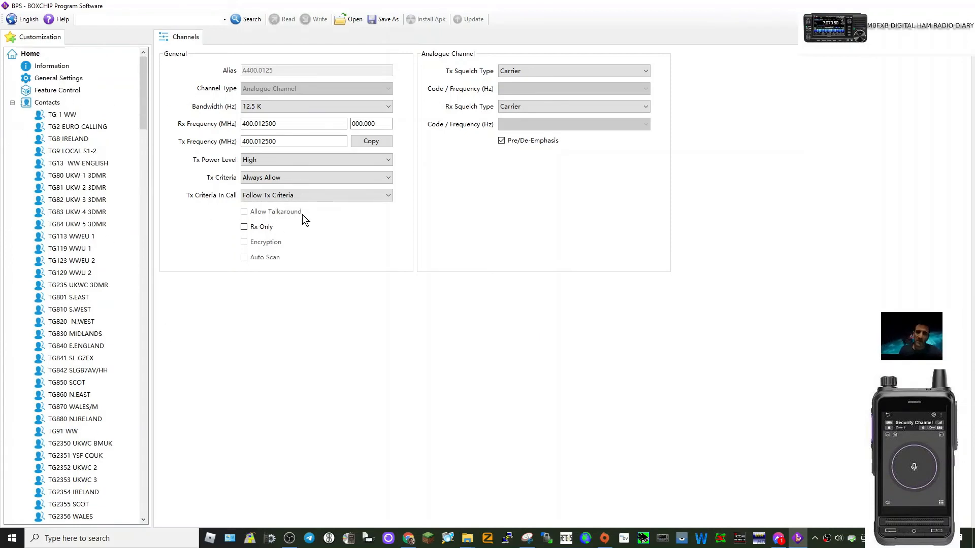
left_click(73, 164)
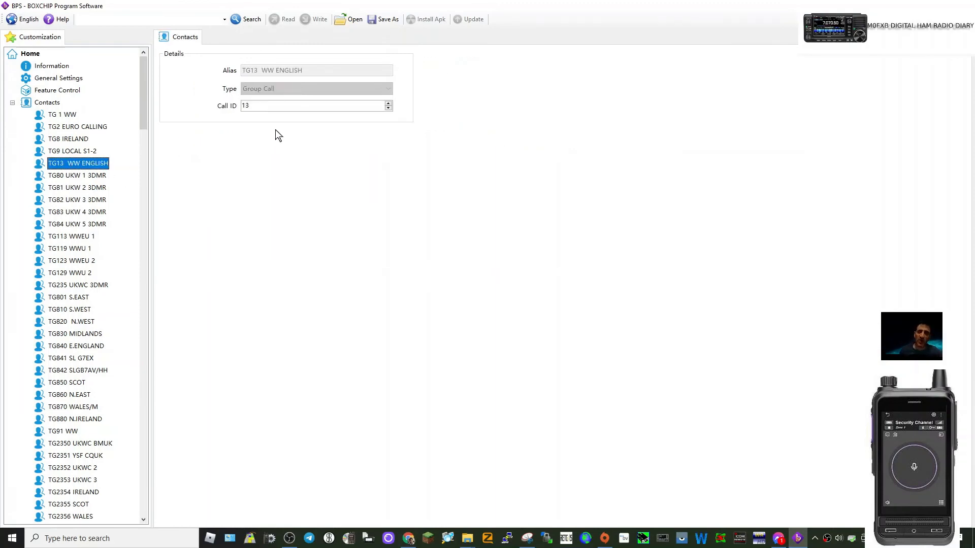
scroll(88, 264, "down", 20)
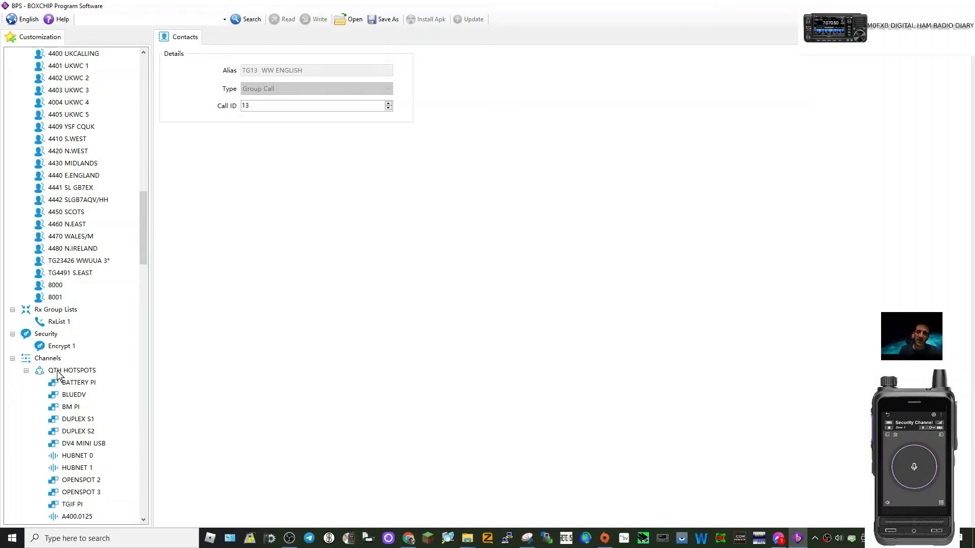
right_click(96, 371)
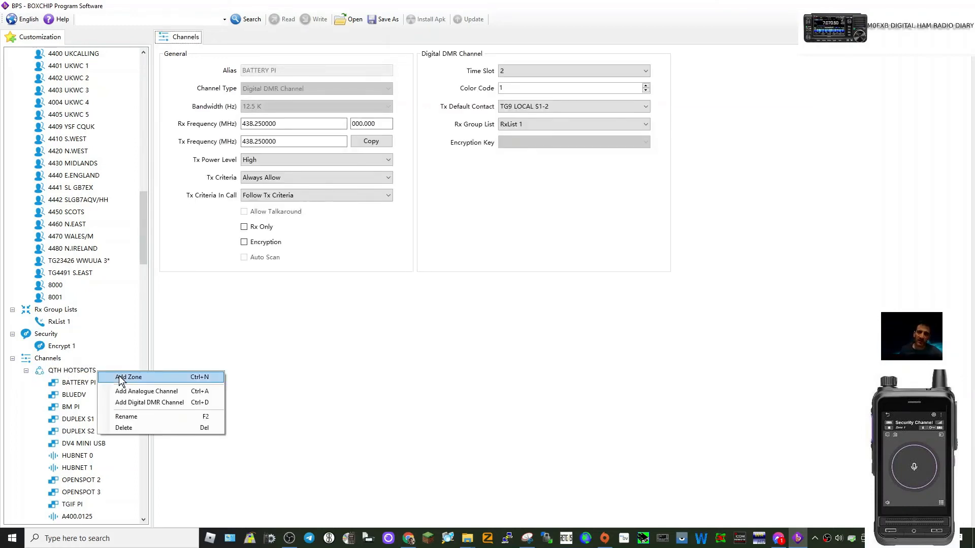
left_click(42, 377)
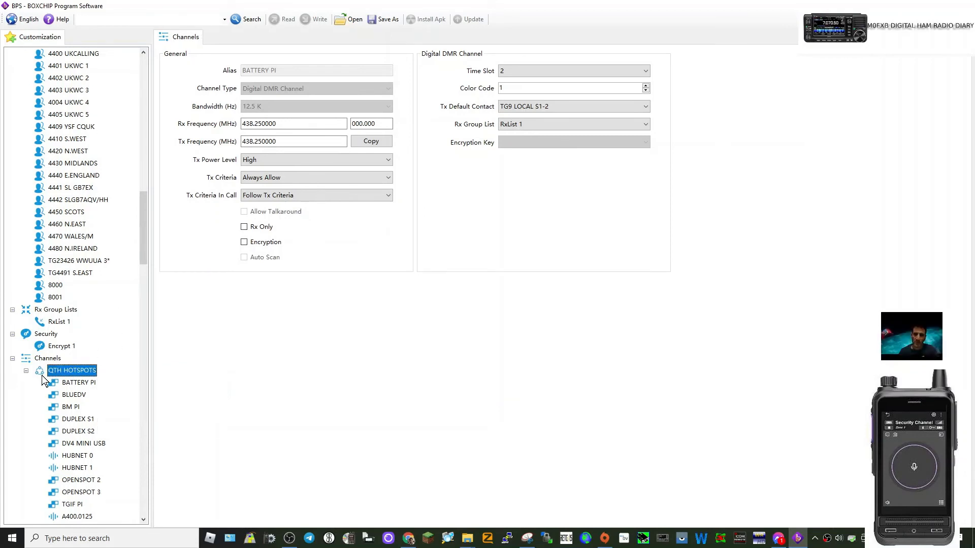
- Add a digital DMR channel to the QTH HOTSPOTS zone and select it
scroll(133, 328, "down", 3)
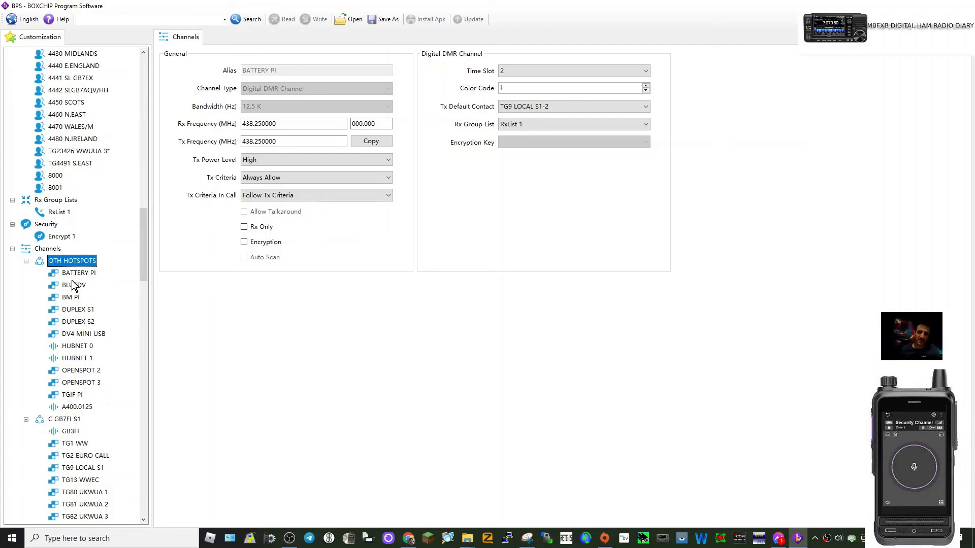
right_click(71, 288)
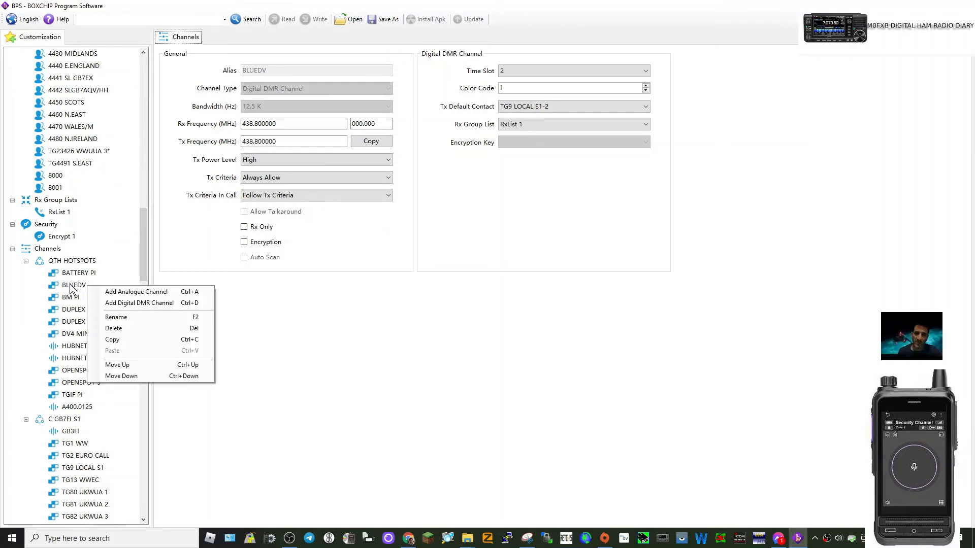
left_click(131, 303)
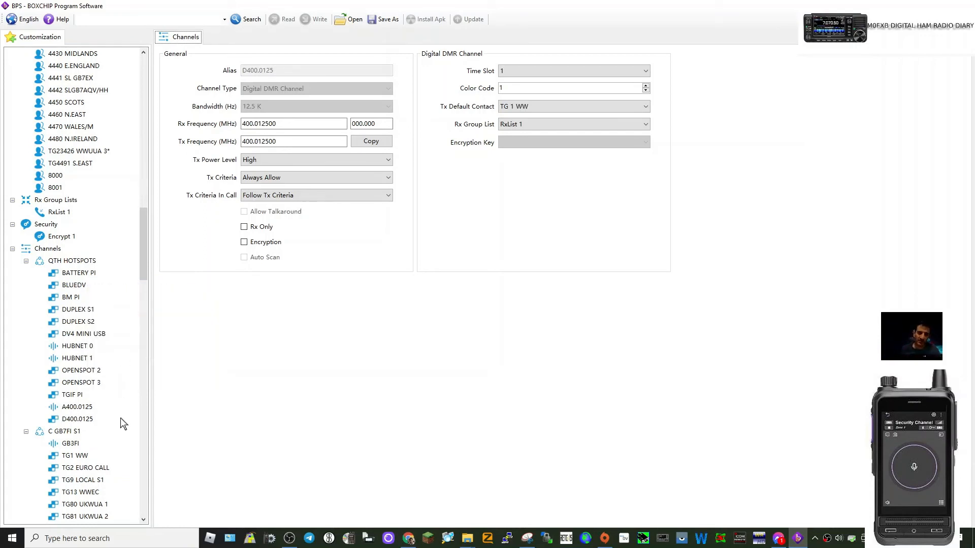
left_click(83, 421)
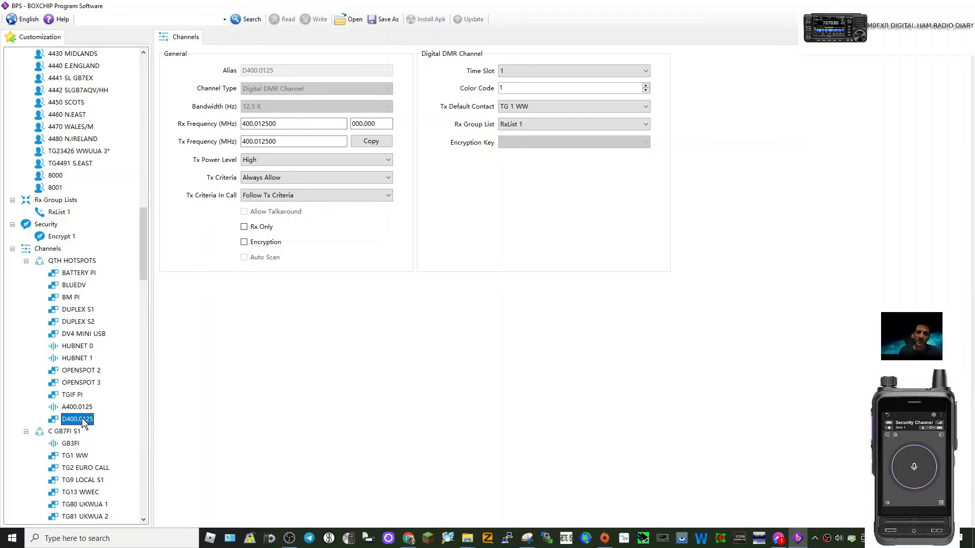
- Rename the new digital channel in QTH HOTSPOTS to hotspo66
right_click(83, 421)
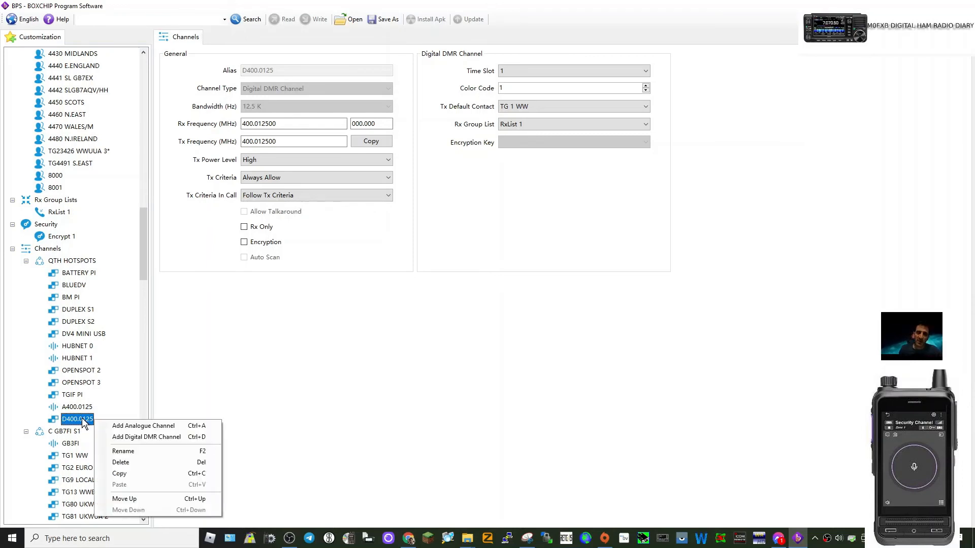
left_click(131, 451)
type("h")
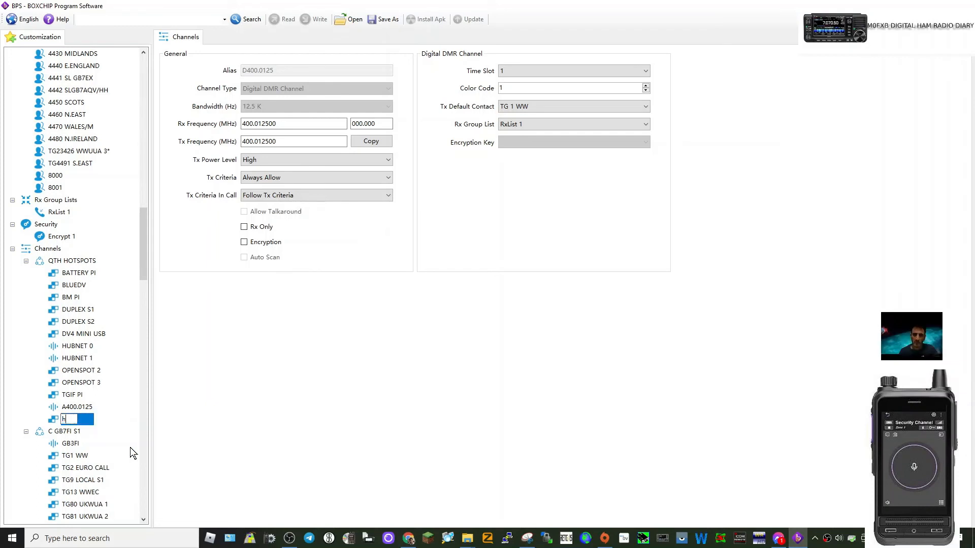
type("otspo66")
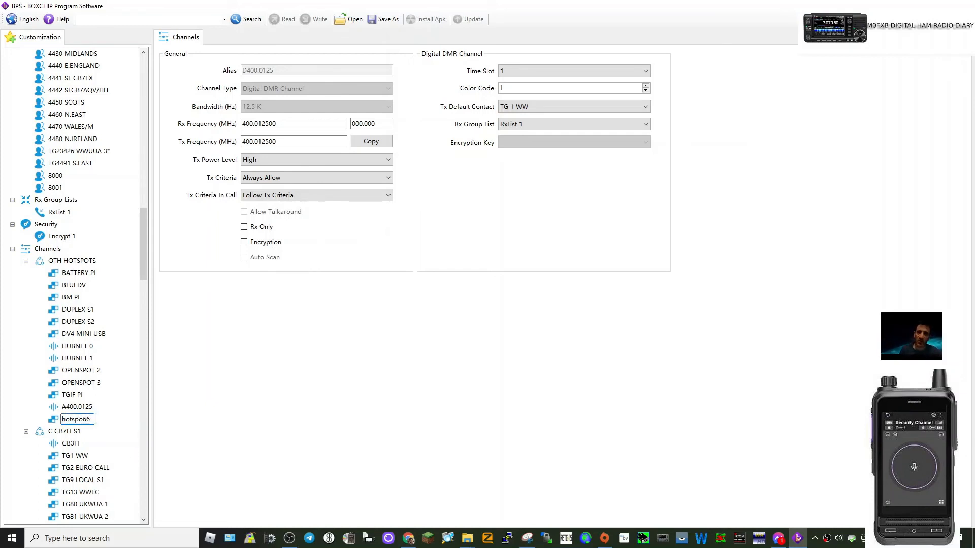
key("Return")
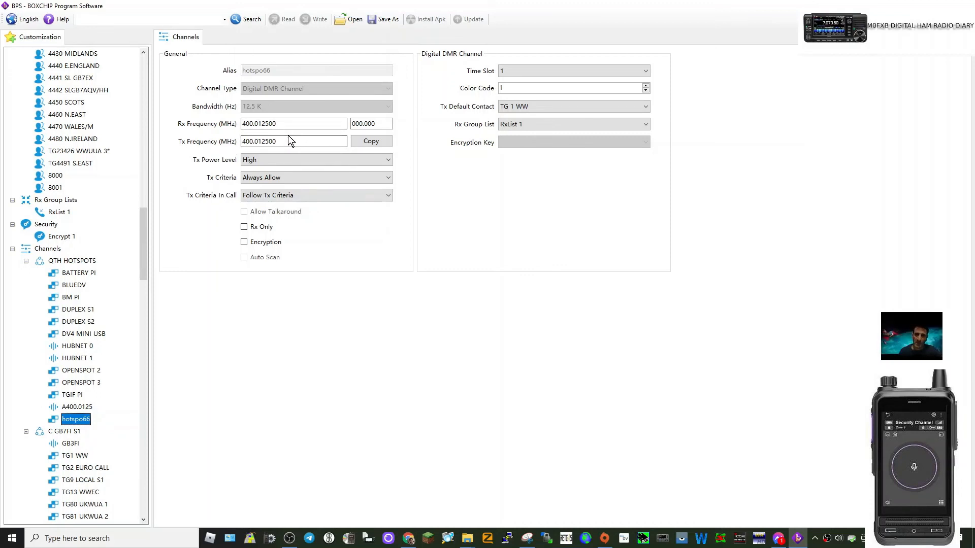
- Set hotspo66's Tx Power Level to Low, Tx Default Contact to TG235 UKWC 3DMR and Time Slot to 2
left_click(388, 160)
left_click(292, 168)
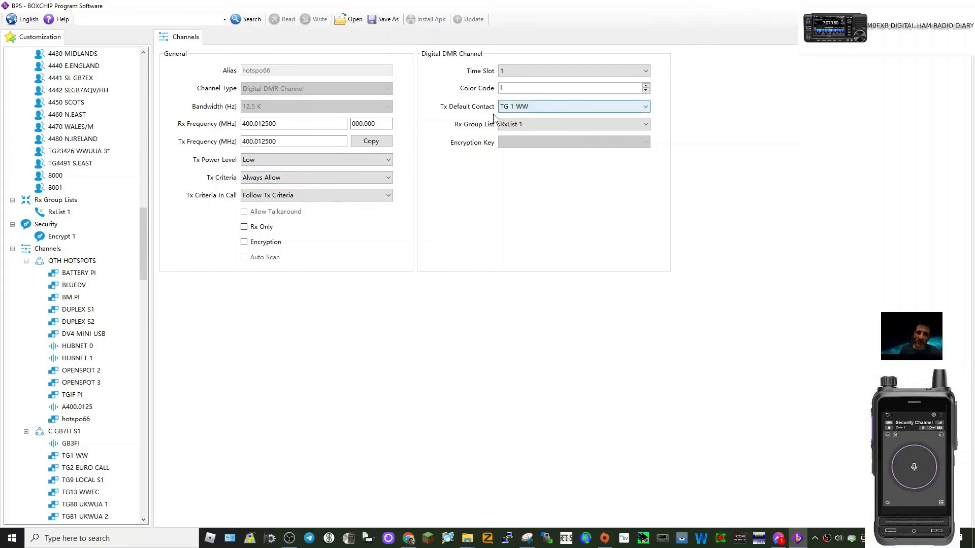
left_click(644, 108)
left_click(546, 242)
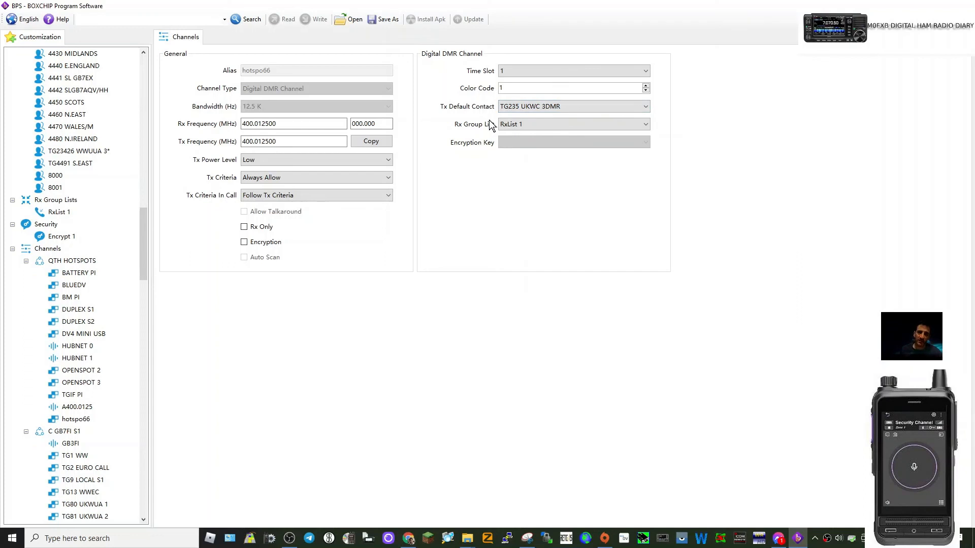
left_click(645, 71)
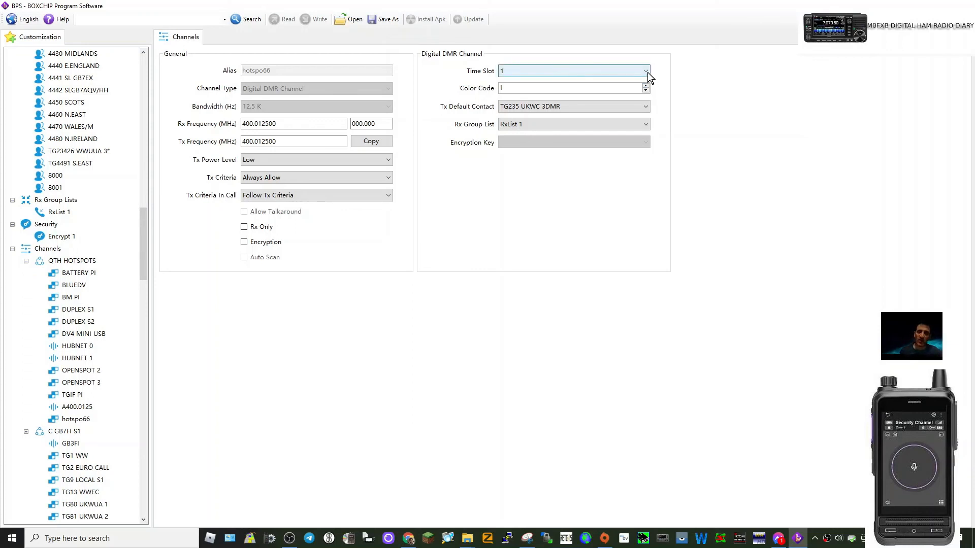
left_click(559, 91)
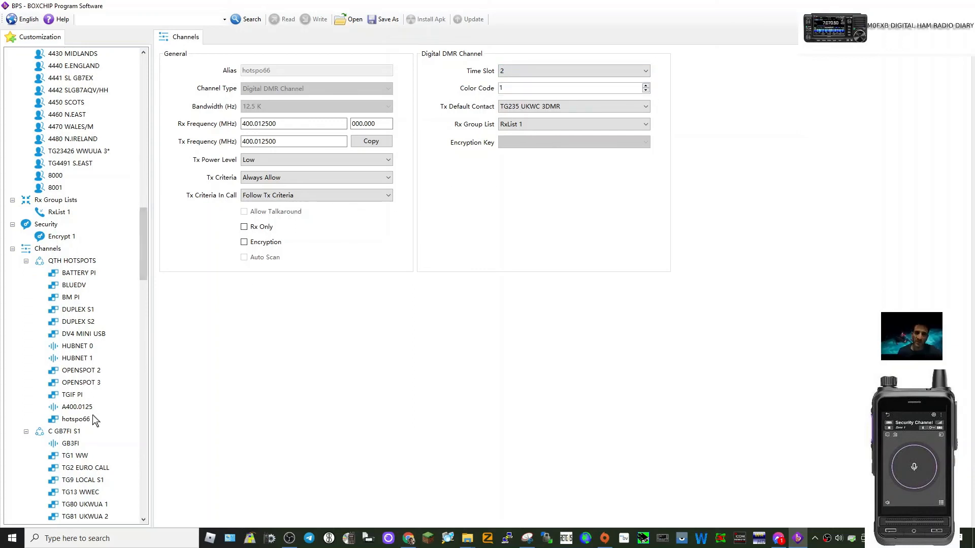
left_click(87, 420)
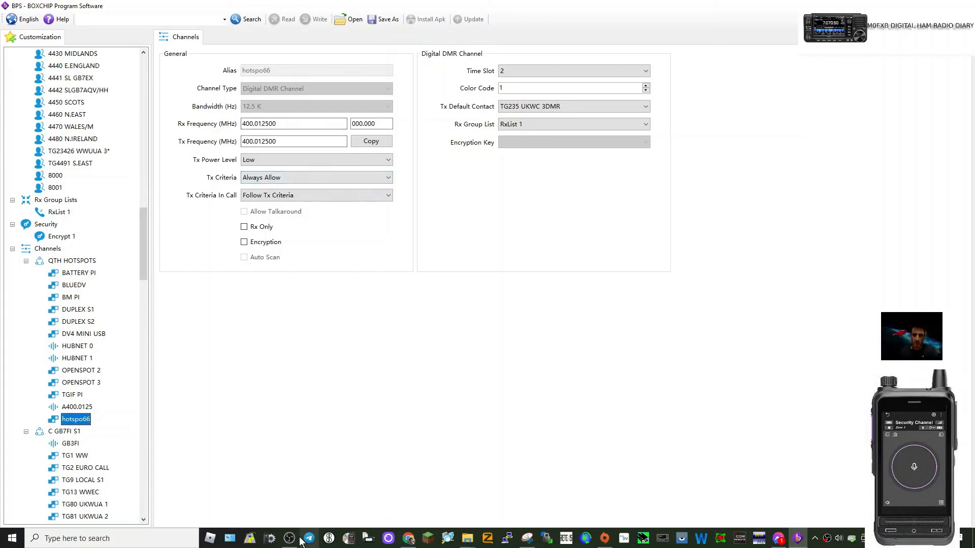
mouse_move(290, 544)
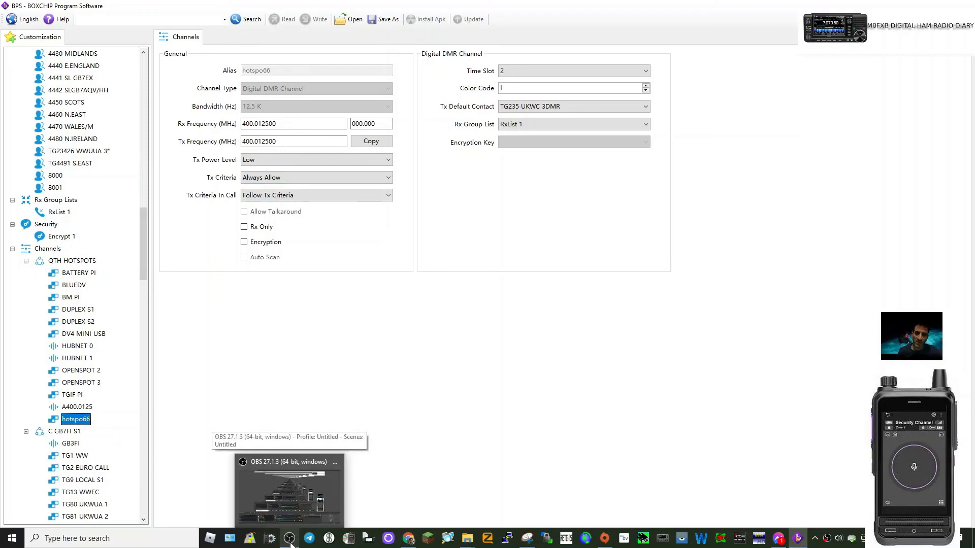